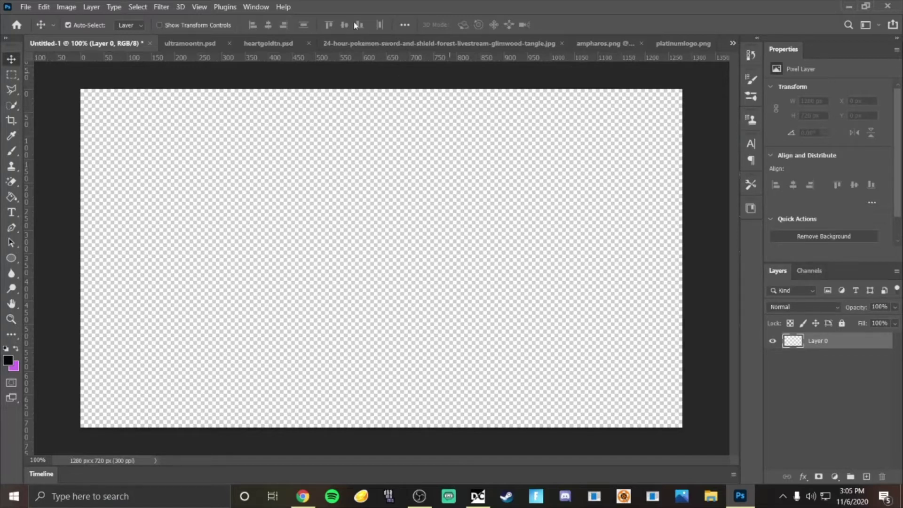
# Step: Create a new 1280 x 720 px document at 300 ppi with a white background
pyautogui.click(25, 7)
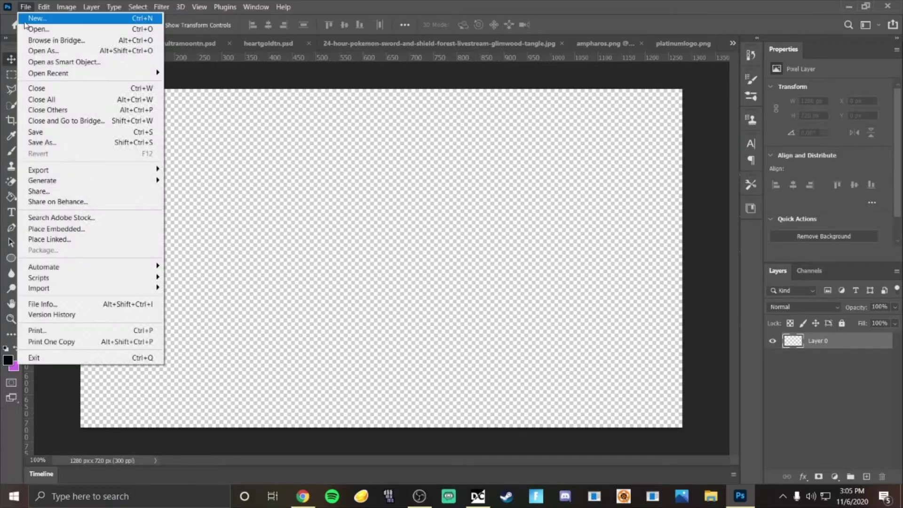
pyautogui.click(27, 20)
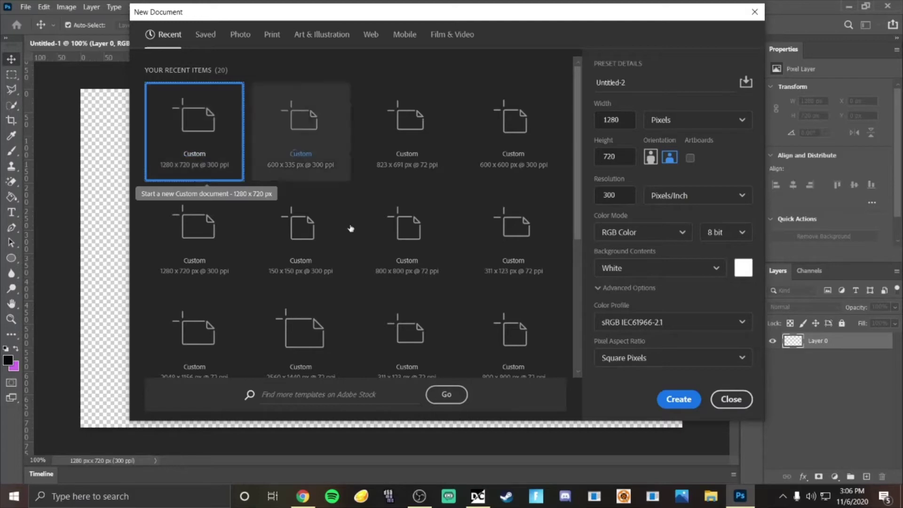
pyautogui.click(677, 399)
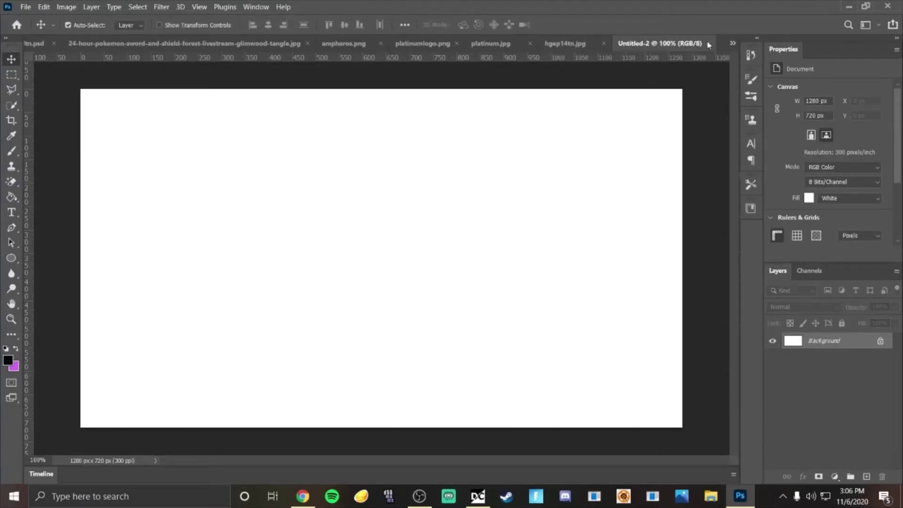
# Step: Unlock the white background layer and clear it to transparency with the Magic Eraser
pyautogui.click(879, 343)
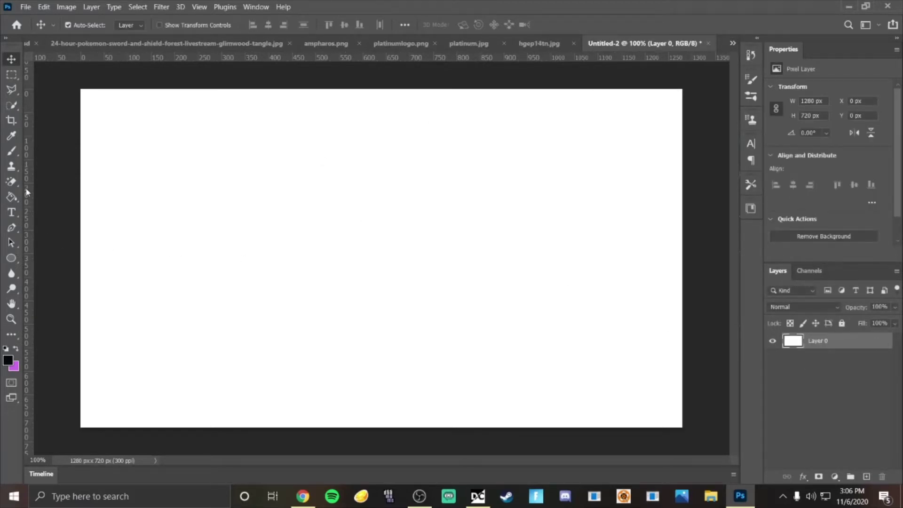
pyautogui.click(15, 181)
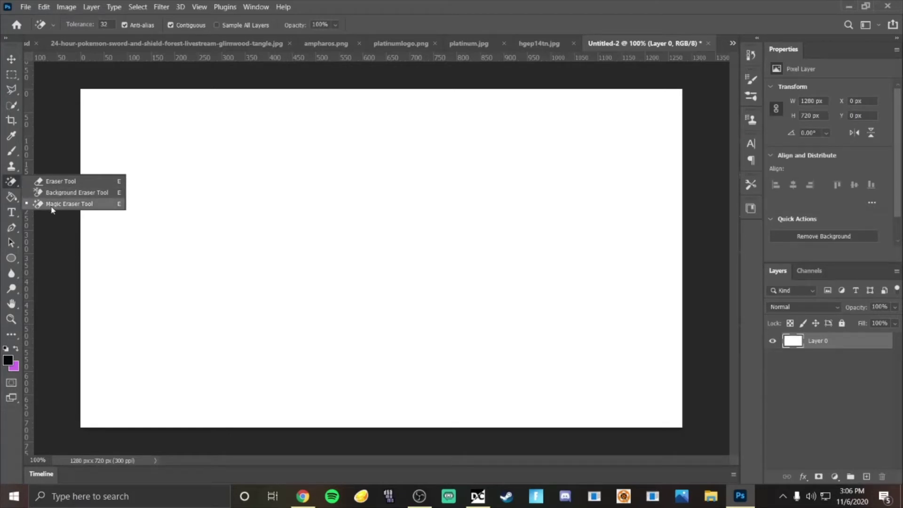
pyautogui.click(150, 160)
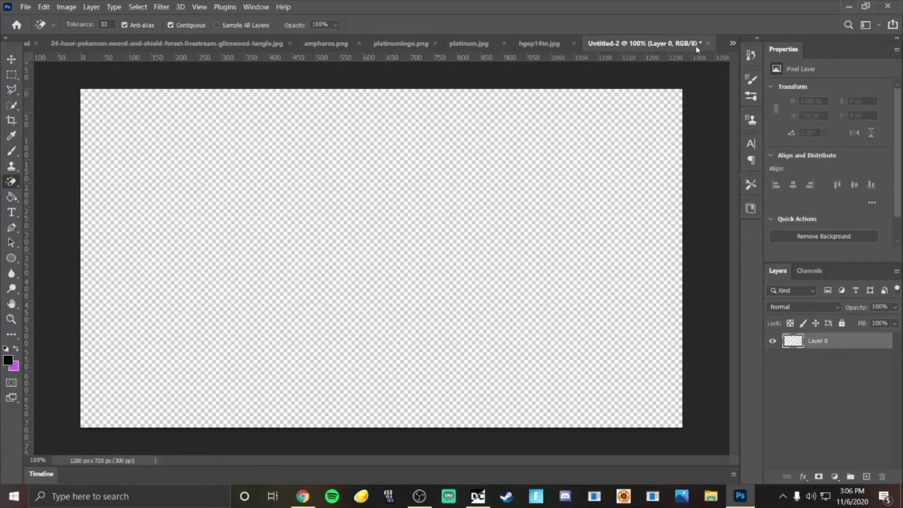
# Step: Close Untitled-2 without saving it and return to the Move tool in Untitled-1
pyautogui.click(708, 42)
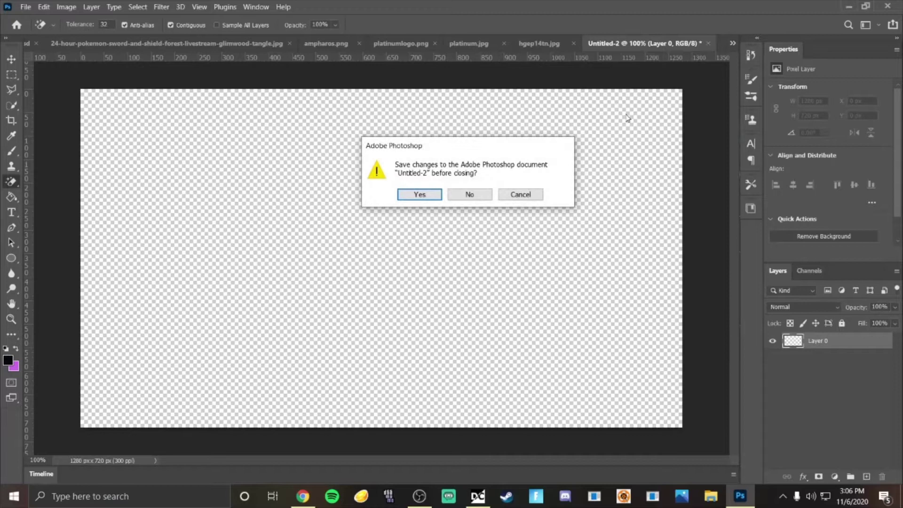
pyautogui.click(462, 198)
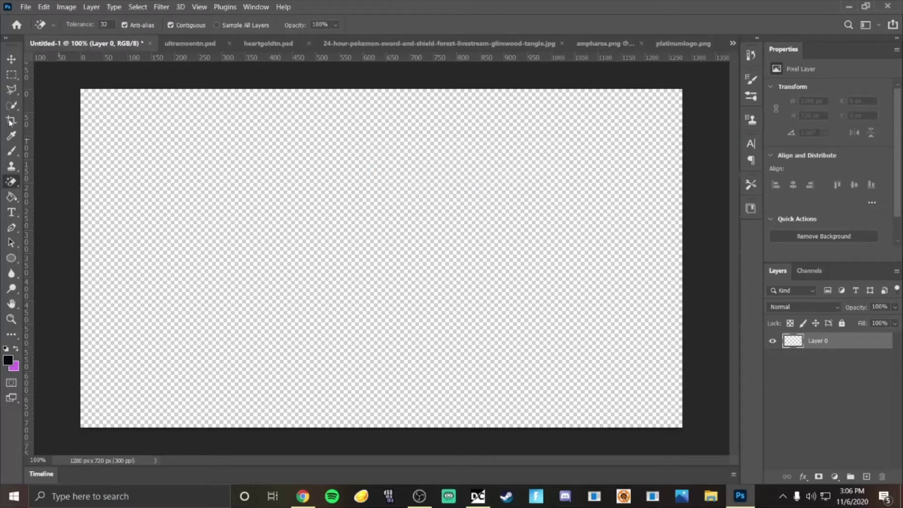
pyautogui.click(12, 60)
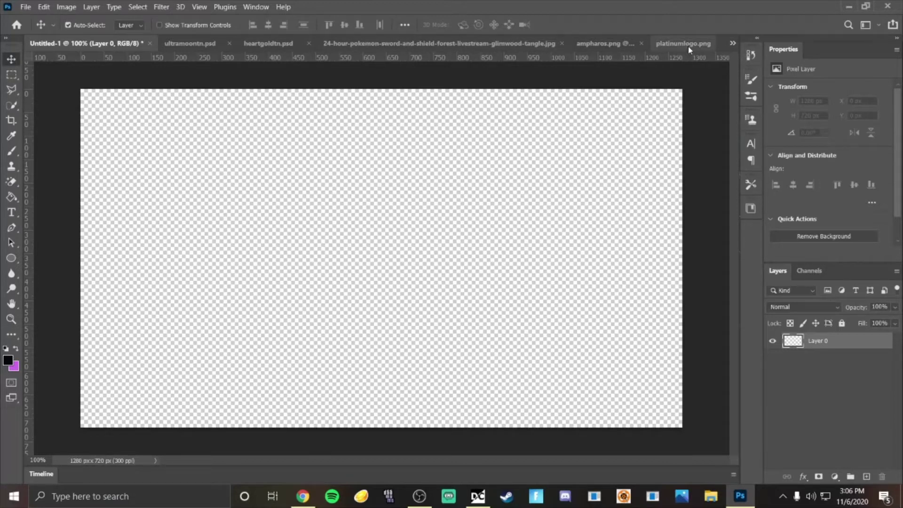
# Step: Bring up platinum.jpg and try to move its background image into Untitled-1
pyautogui.click(732, 44)
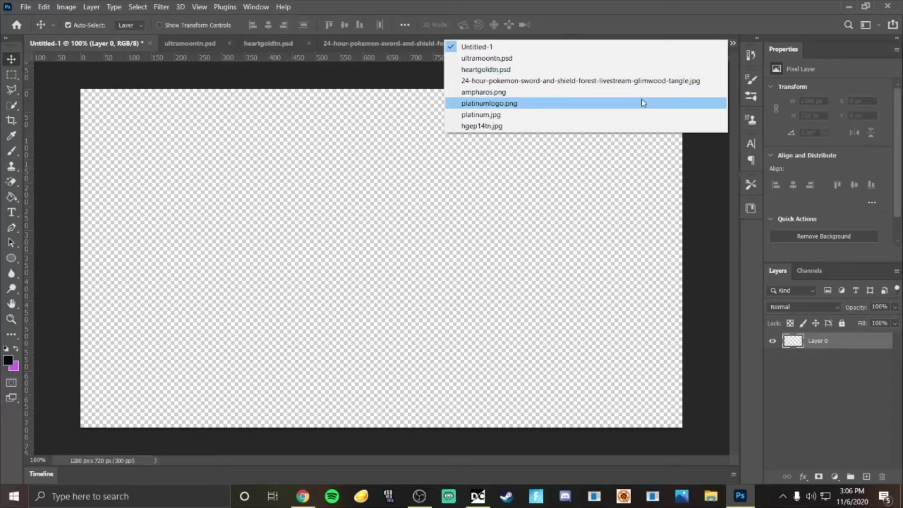
pyautogui.click(625, 114)
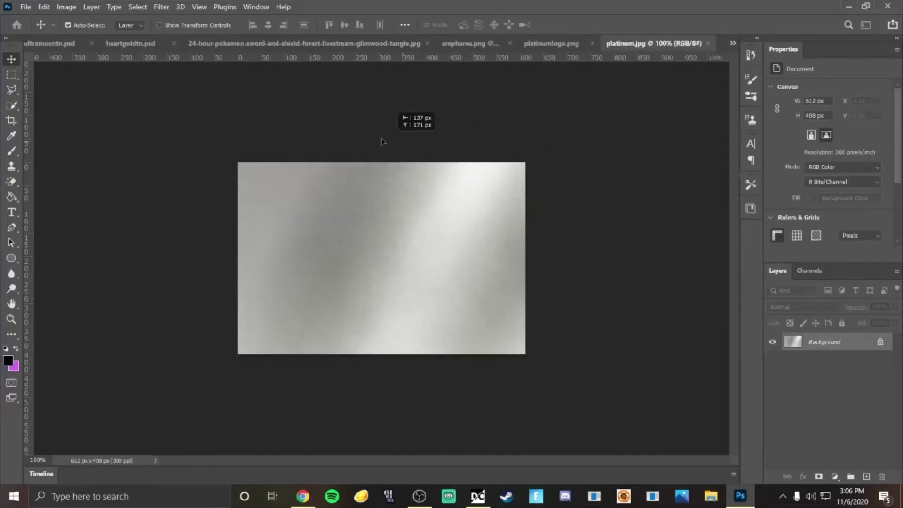
pyautogui.click(31, 44)
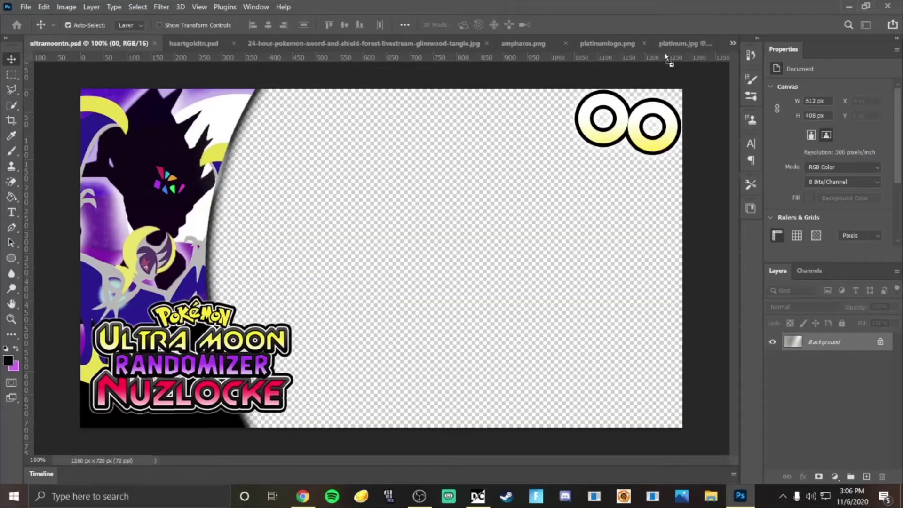
pyautogui.click(615, 45)
pyautogui.moveTo(667, 40); pyautogui.dragTo(388, 253)
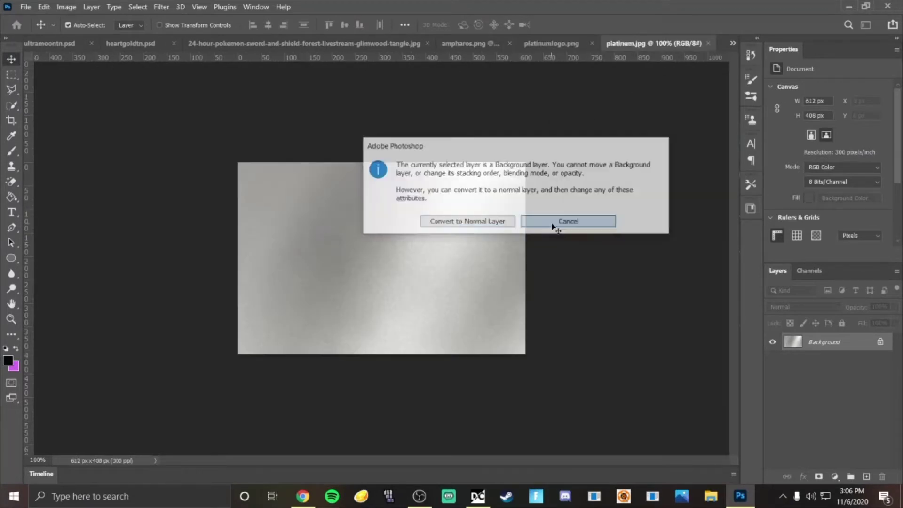
pyautogui.click(530, 223)
# Step: Reorder the open documents so platinum.jpg sits beside Untitled-1, and copy its metallic texture into Untitled-1 as a new layer
pyautogui.moveTo(636, 43); pyautogui.dragTo(42, 45)
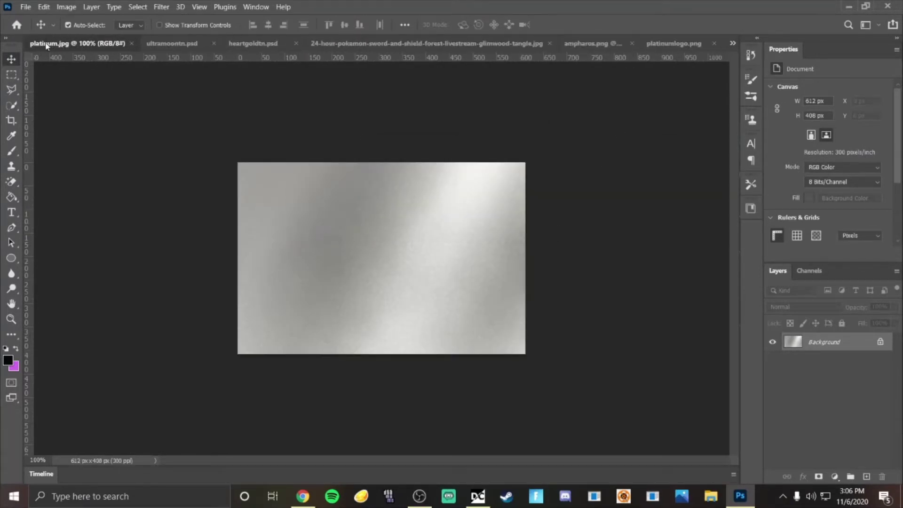
pyautogui.click(732, 45)
pyautogui.click(471, 41)
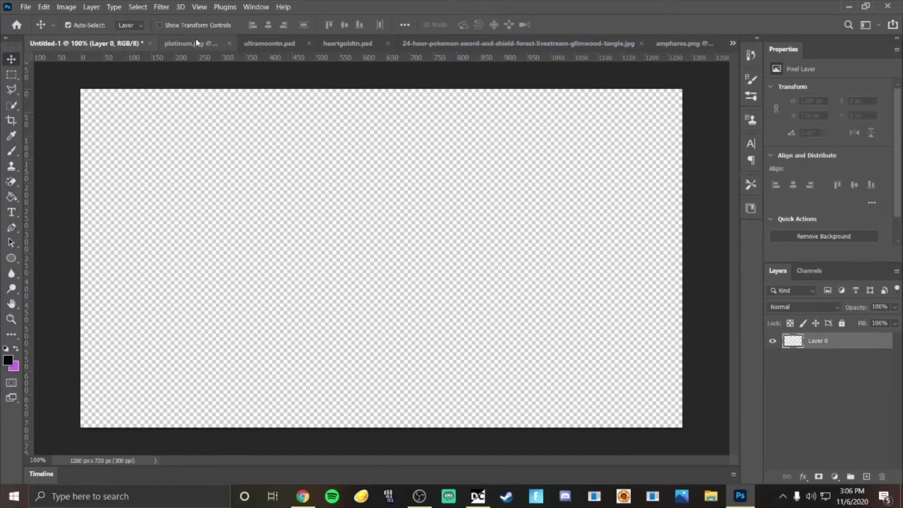
pyautogui.click(196, 42)
pyautogui.moveTo(313, 183); pyautogui.dragTo(221, 238)
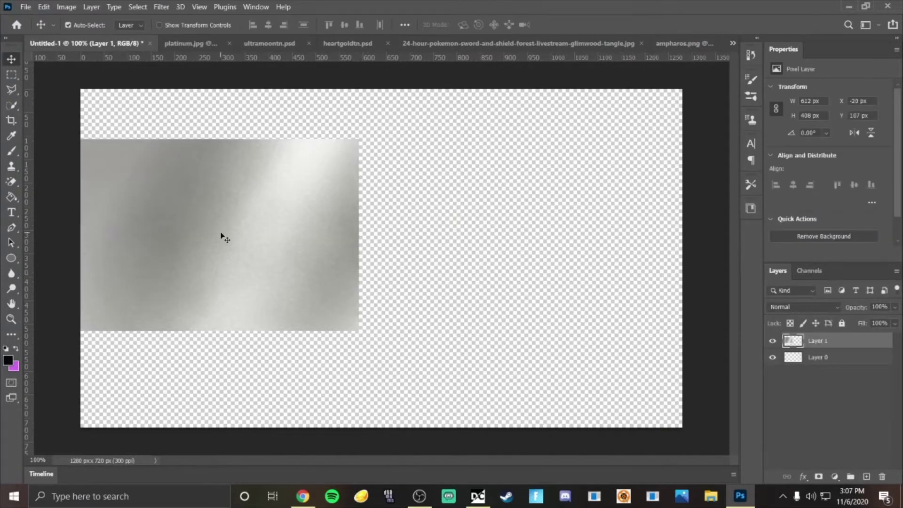
# Step: Move the texture to the canvas's top-left corner and scale it to about 1284 x 856 px to cover the whole canvas
pyautogui.hotkey('ctrl', '-')
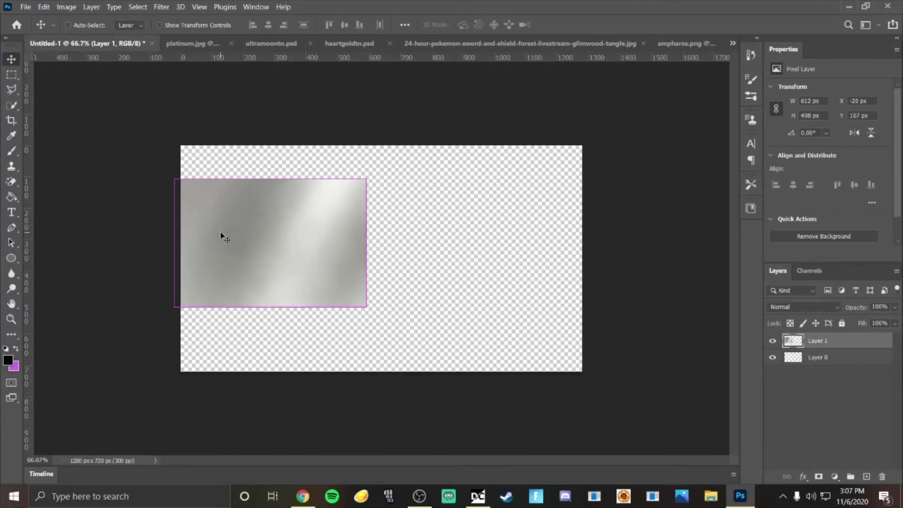
pyautogui.hotkey('ctrl', 't')
pyautogui.moveTo(222, 234); pyautogui.dragTo(265, 167)
pyautogui.moveTo(372, 268); pyautogui.dragTo(586, 404)
pyautogui.press('Return')
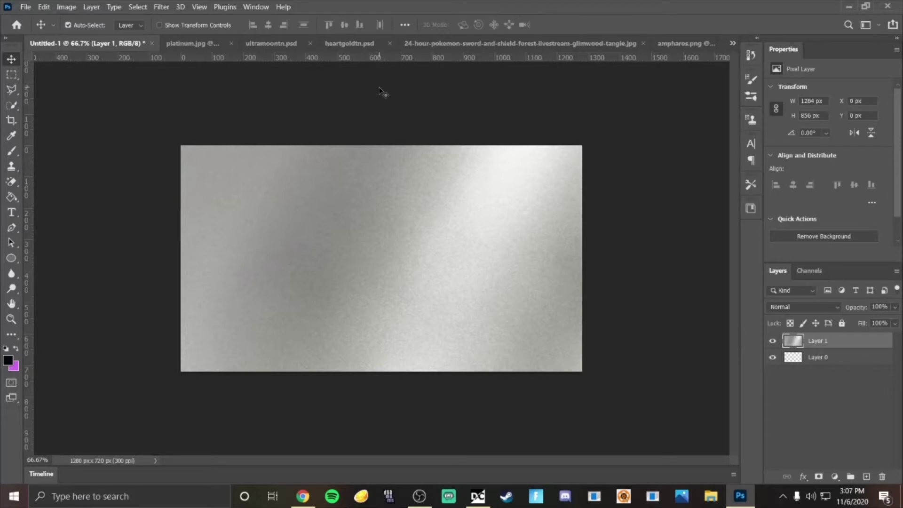
# Step: Check the curved edge in ultramoontn.psd, and set up the regular Eraser in Untitled-1 with a 2500 px brush
pyautogui.click(293, 43)
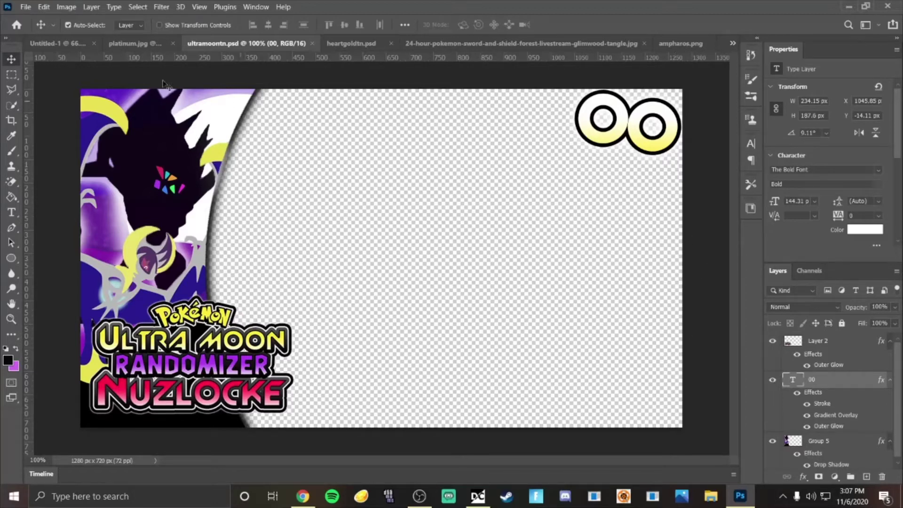
pyautogui.click(55, 43)
pyautogui.click(11, 181)
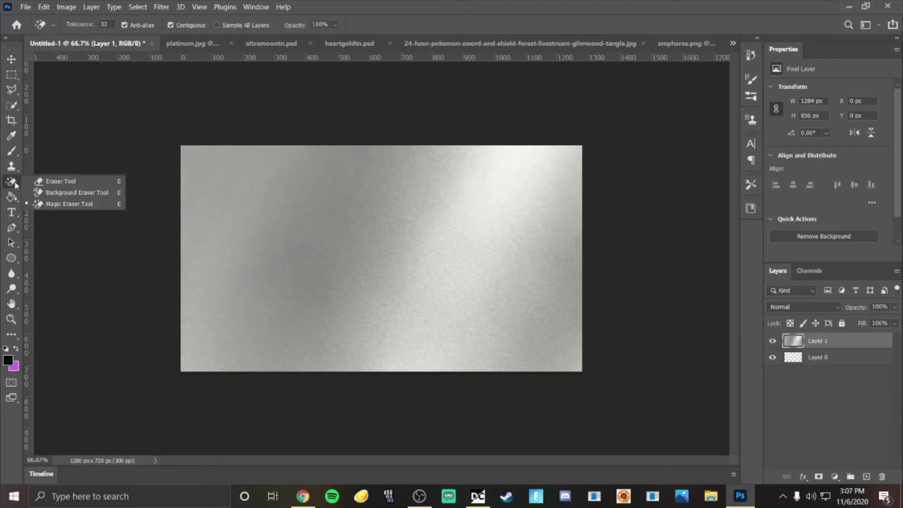
pyautogui.click(56, 181)
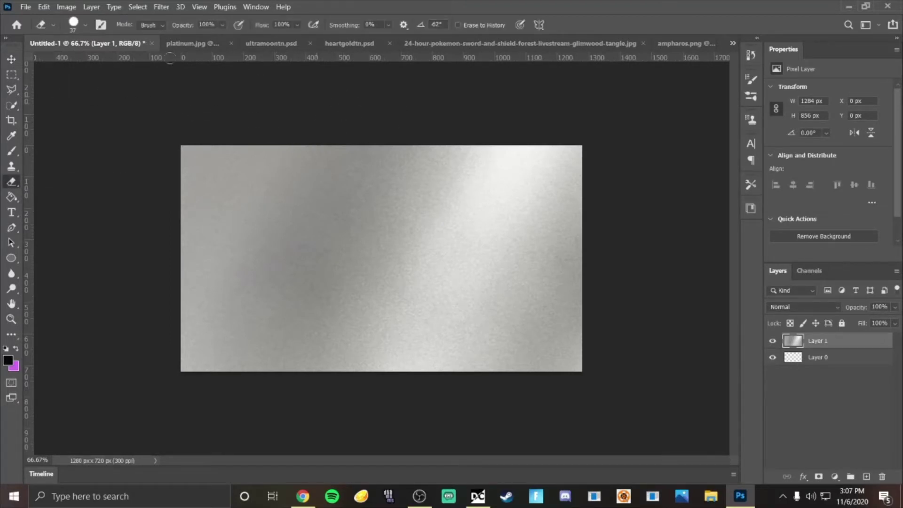
pyautogui.click(79, 29)
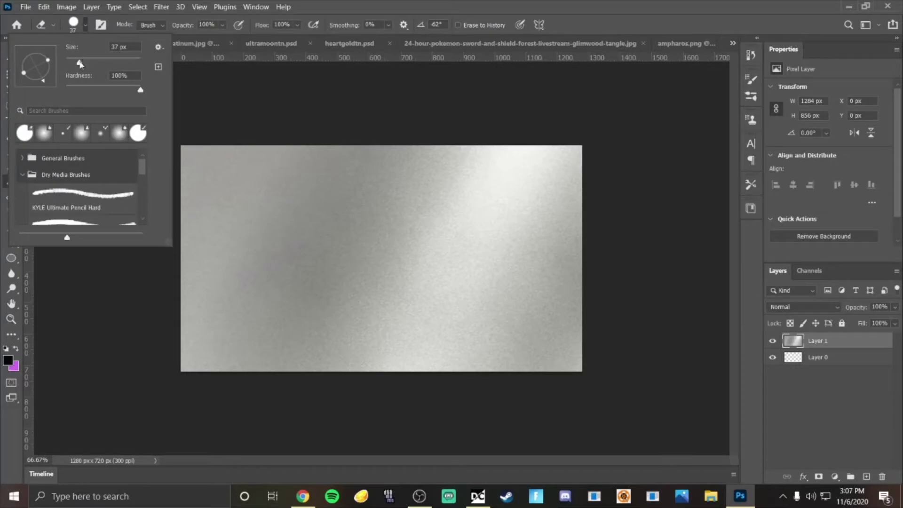
pyautogui.moveTo(80, 63); pyautogui.dragTo(139, 65)
pyautogui.write('2500')
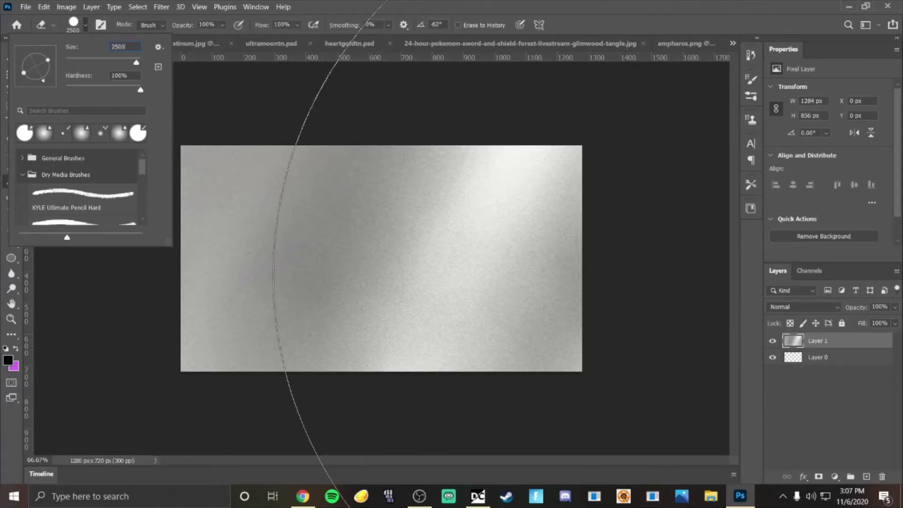
pyautogui.press('Return')
# Step: Erase the right part of the texture with one large circular dab, leaving a curved strip about 412 px wide on the left
pyautogui.hotkey('ctrl', '-')
pyautogui.hotkey('ctrl', '-')
pyautogui.hotkey('ctrl', '-')
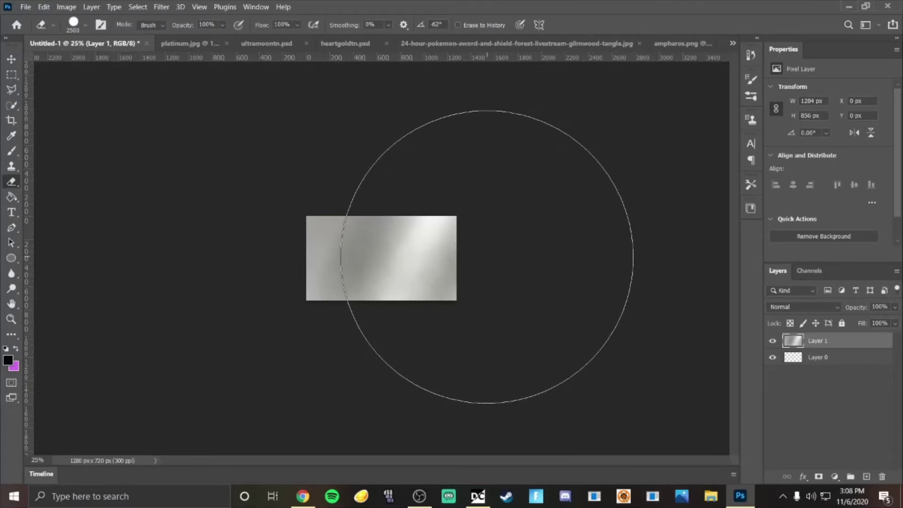
pyautogui.click(489, 256)
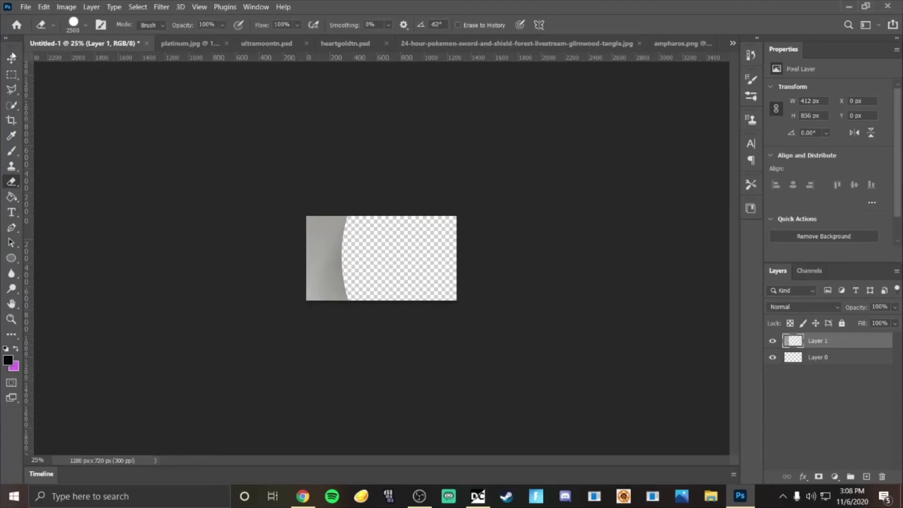
pyautogui.click(12, 58)
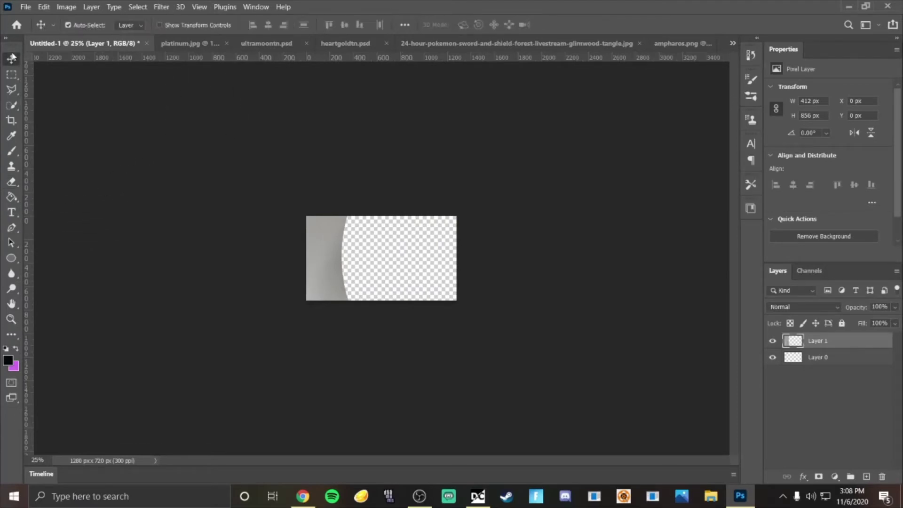
pyautogui.hotkey('ctrl', '+')
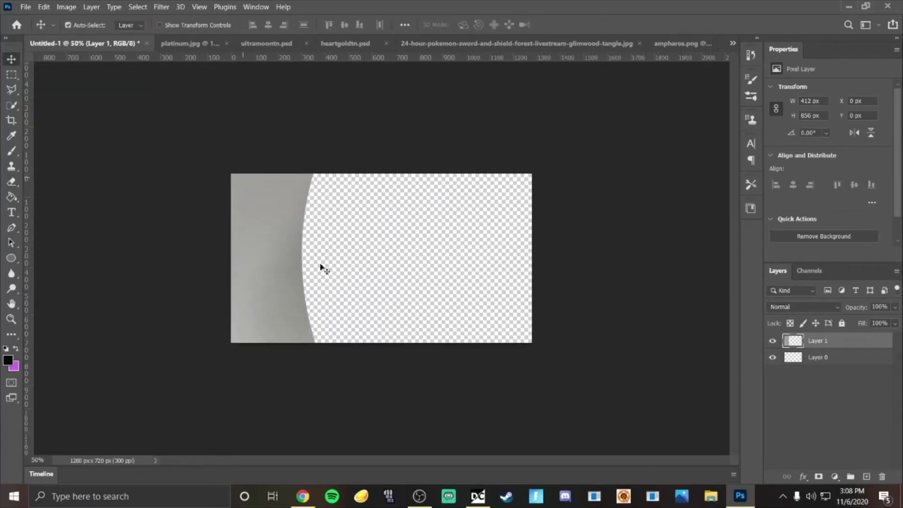
# Step: Compare the curved strip with the ultramoontn.psd template and close platinum.jpg
pyautogui.click(193, 44)
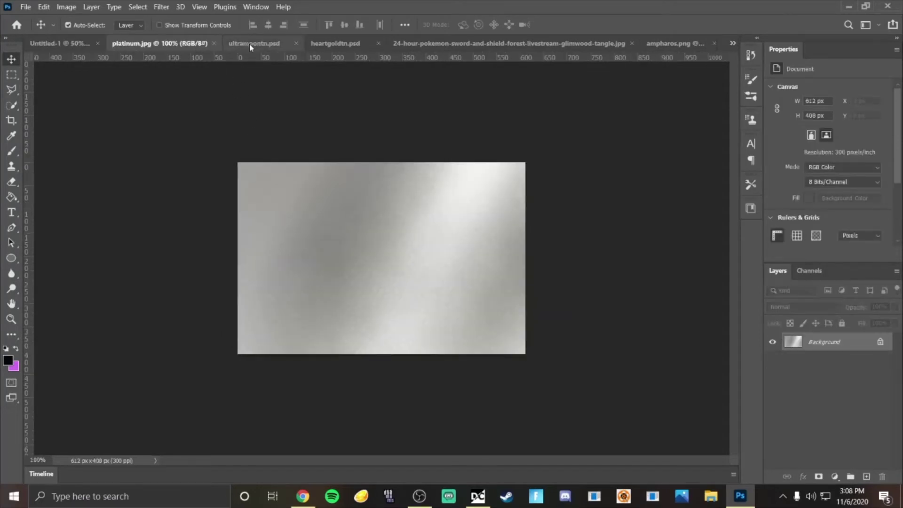
pyautogui.click(249, 44)
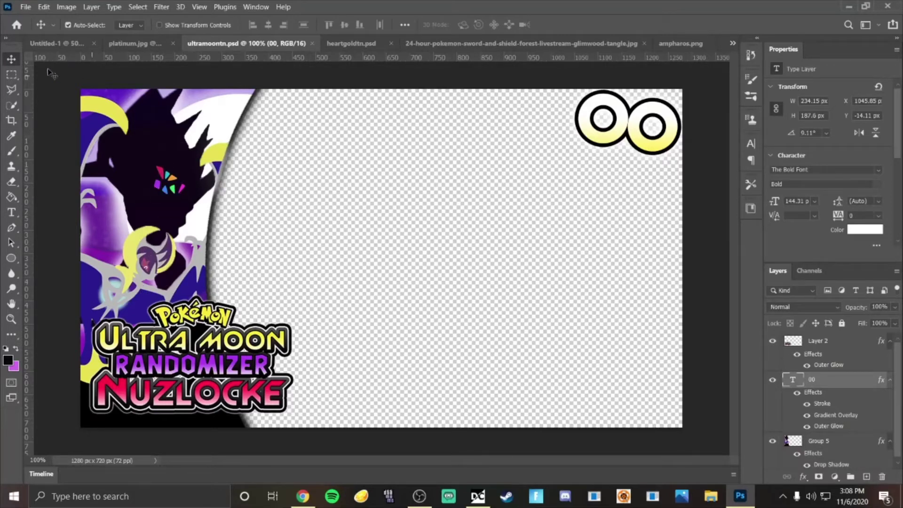
pyautogui.click(67, 43)
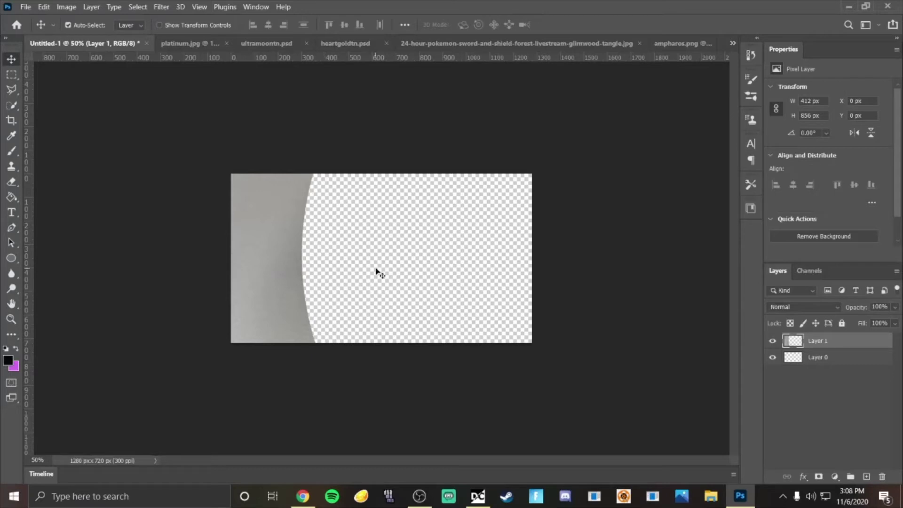
pyautogui.click(227, 44)
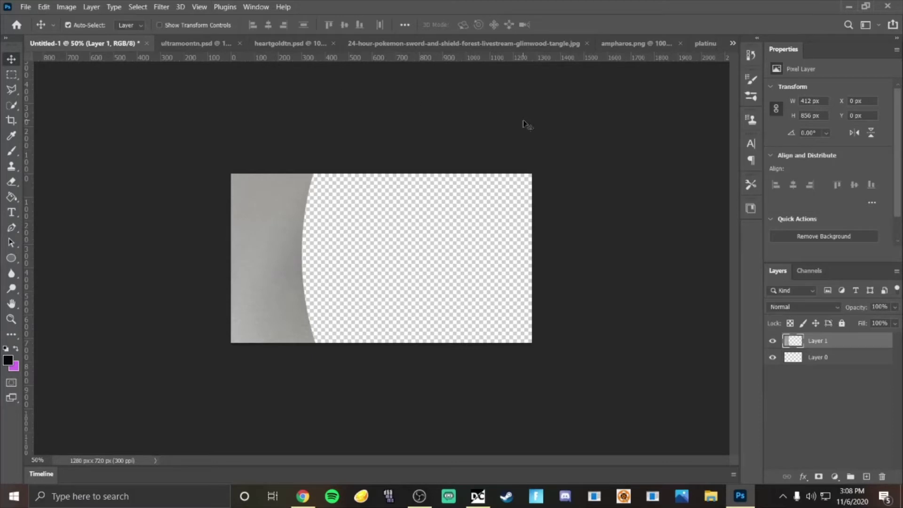
# Step: Switch to platinumlogo.png and place it directly after ultramoontn.psd in the order of open documents
pyautogui.click(732, 45)
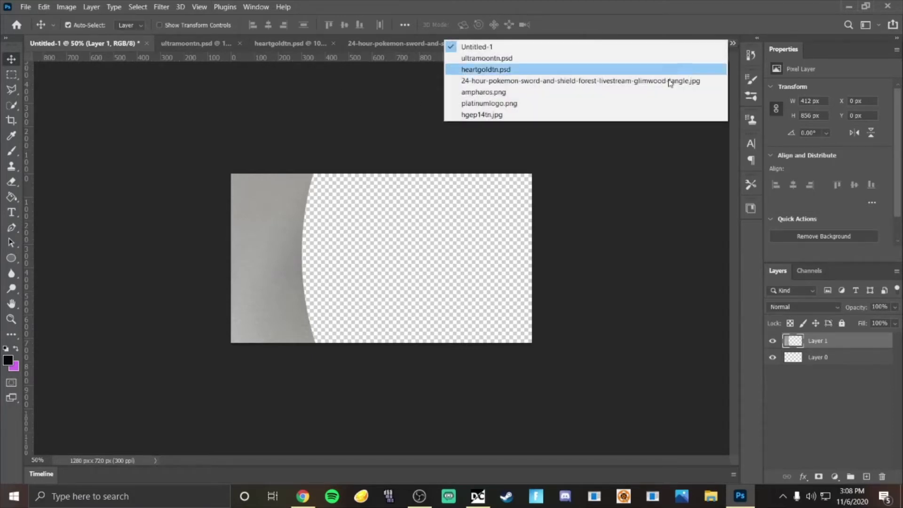
pyautogui.click(601, 103)
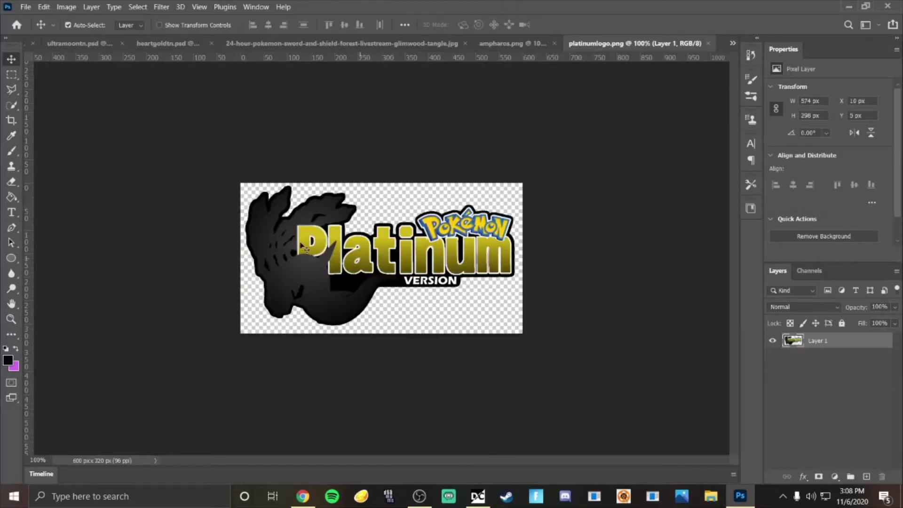
pyautogui.moveTo(619, 44); pyautogui.dragTo(477, 71)
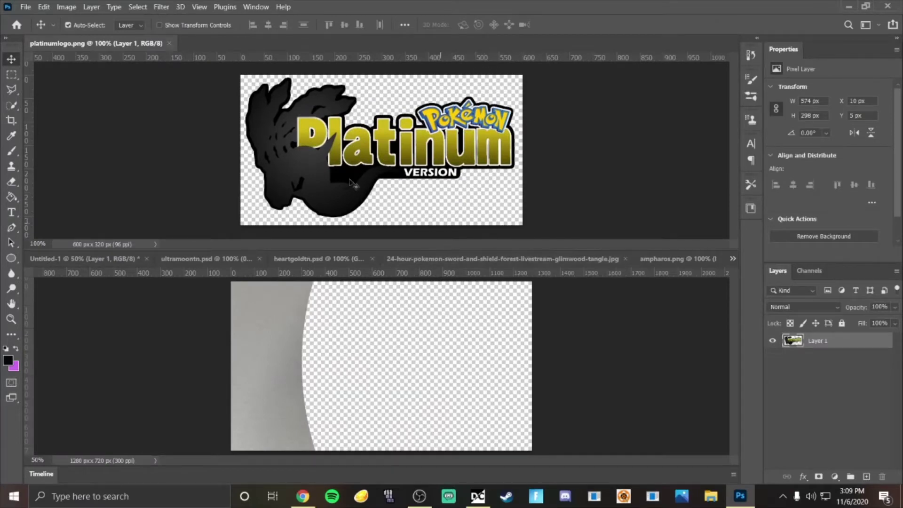
pyautogui.moveTo(112, 43); pyautogui.dragTo(151, 256)
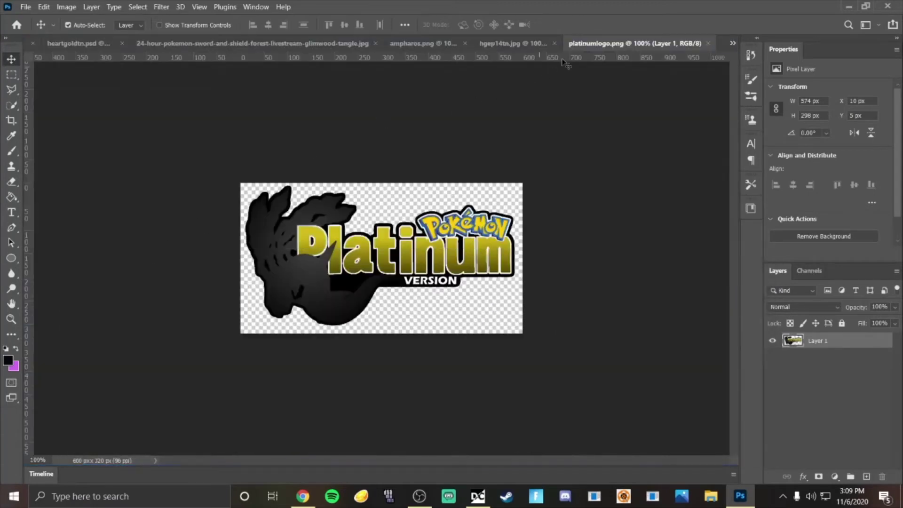
pyautogui.moveTo(588, 48); pyautogui.dragTo(155, 41)
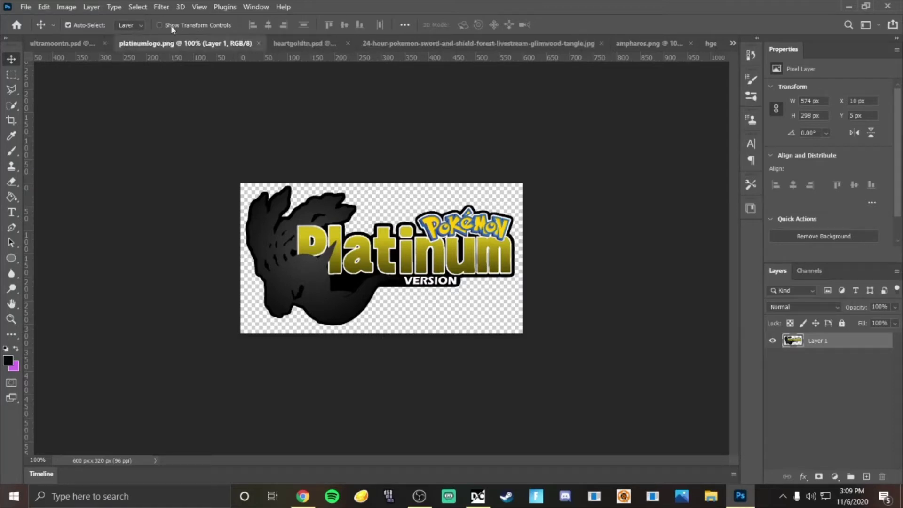
# Step: Copy the Platinum logo from platinumlogo.png into Untitled-1 as a new layer near the middle of the canvas
pyautogui.click(733, 44)
pyautogui.click(470, 55)
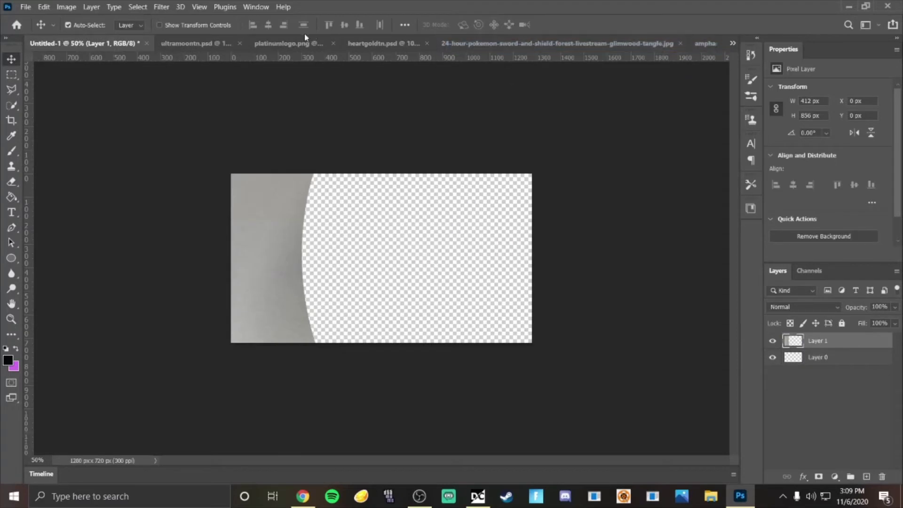
pyautogui.click(303, 43)
pyautogui.moveTo(307, 242); pyautogui.dragTo(367, 262)
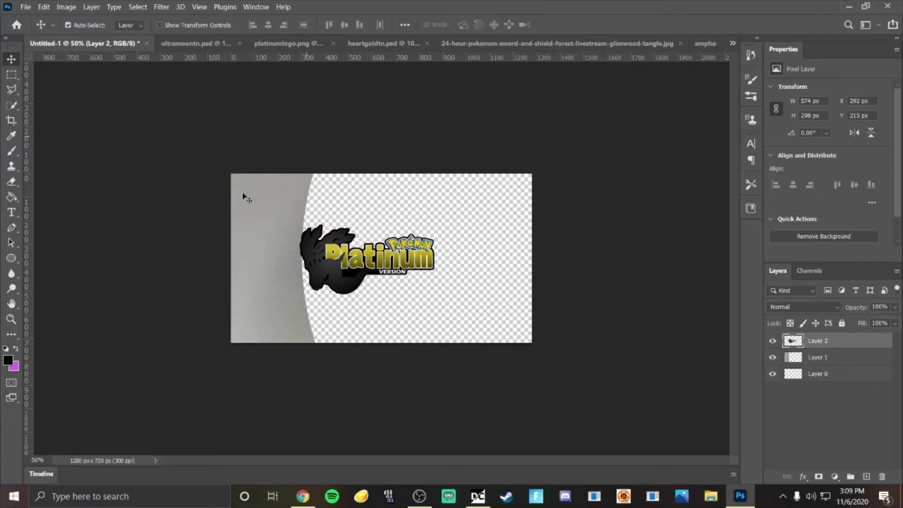
# Step: Move the logo to the canvas's left edge at X 0, Y 62 px, using ultramoontn.psd as a layout reference
pyautogui.moveTo(374, 279); pyautogui.dragTo(304, 213)
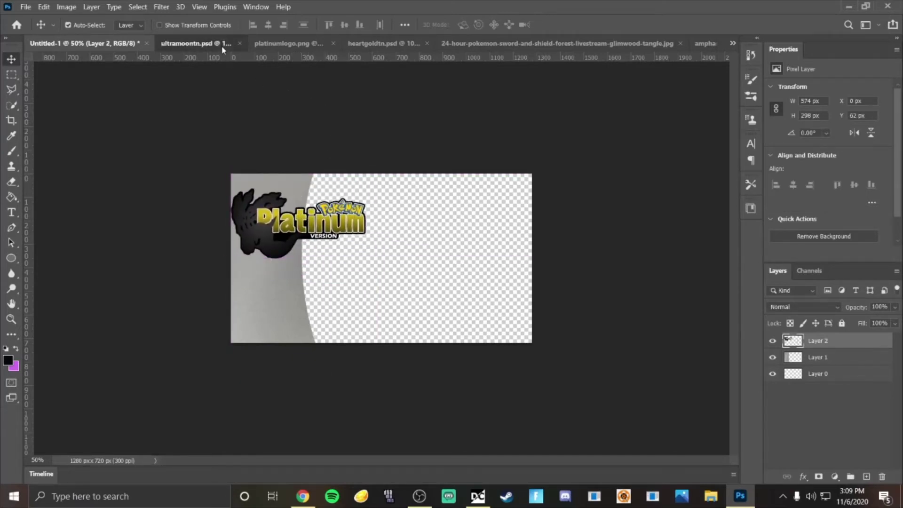
pyautogui.click(179, 43)
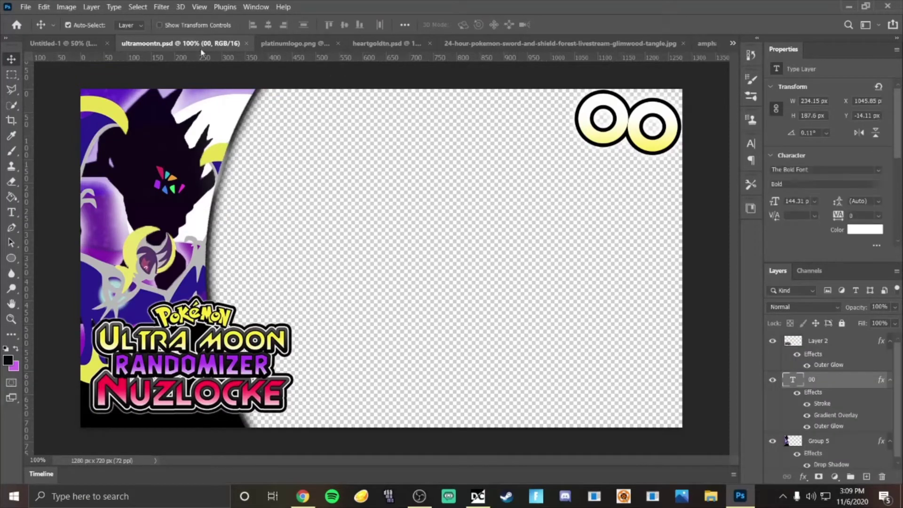
pyautogui.click(45, 47)
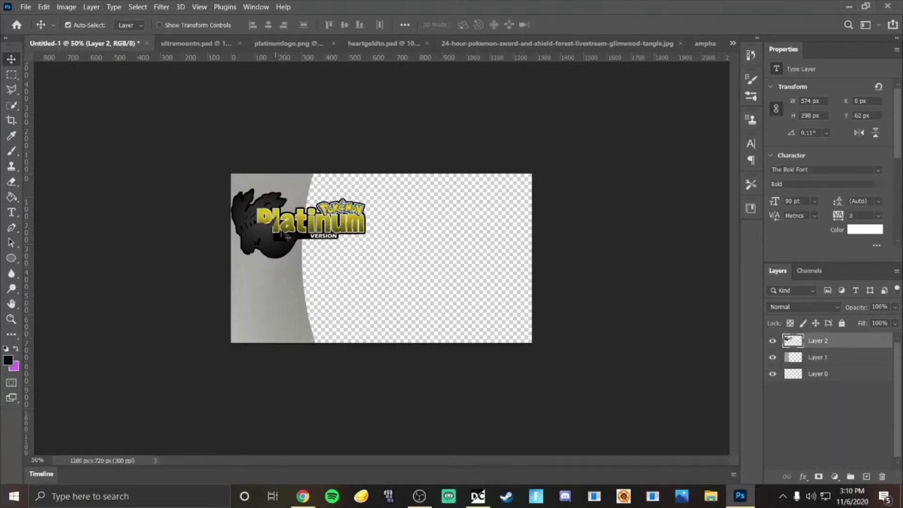
pyautogui.moveTo(285, 221)
pyautogui.mouseDown()
pyautogui.moveTo(284, 311)
pyautogui.moveTo(282, 220)
pyautogui.moveTo(283, 229)
pyautogui.mouseUp()
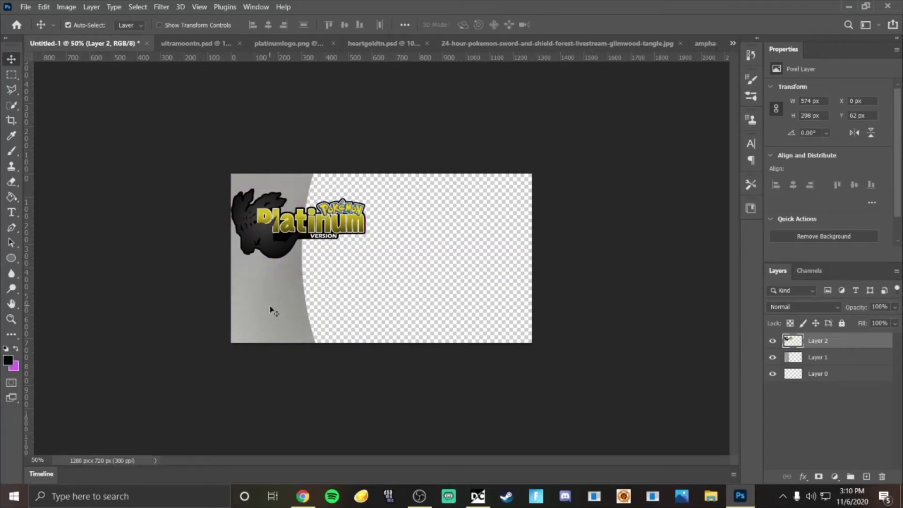
pyautogui.moveTo(329, 228); pyautogui.dragTo(329, 227)
# Step: Group the logo and metallic strip layers in a new group and merge the group into one layer
pyautogui.click(848, 477)
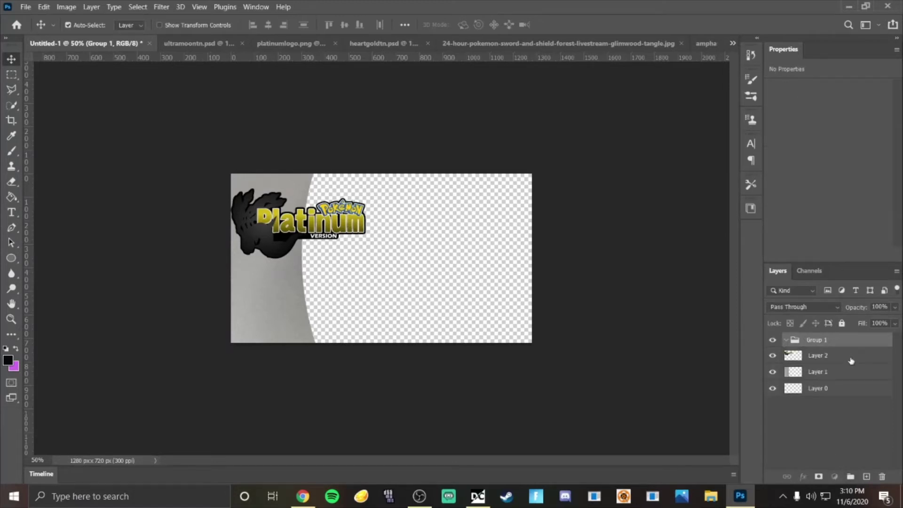
pyautogui.moveTo(851, 359)
pyautogui.mouseDown()
pyautogui.moveTo(848, 346)
pyautogui.moveTo(849, 362)
pyautogui.mouseUp()
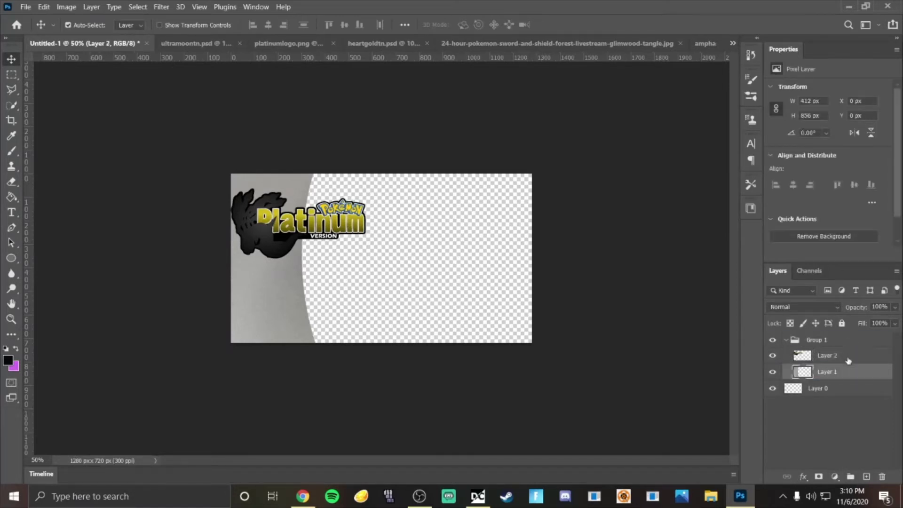
pyautogui.rightClick(850, 341)
pyautogui.click(816, 395)
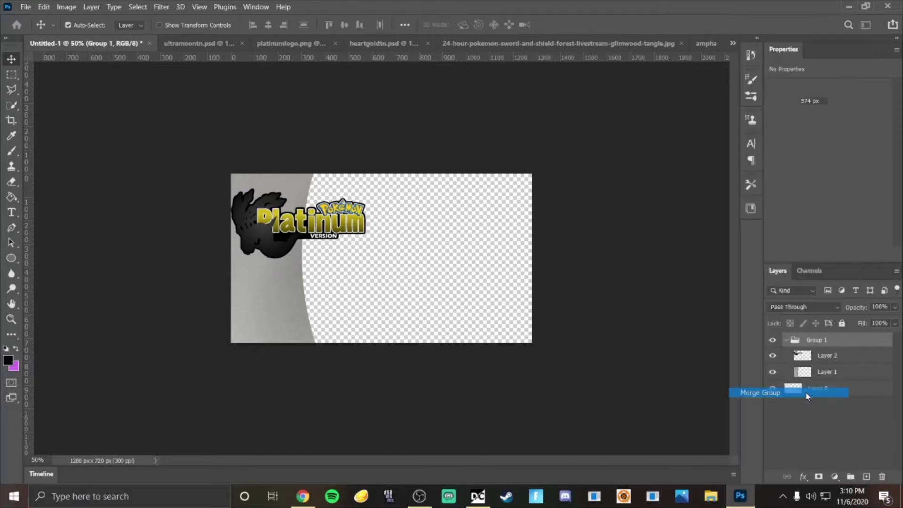
# Step: Test that the logo and strip move together as one layer, undoing each test move
pyautogui.moveTo(299, 301); pyautogui.dragTo(441, 300)
pyautogui.hotkey('ctrl', 'z')
pyautogui.moveTo(254, 248); pyautogui.dragTo(298, 235)
pyautogui.hotkey('ctrl', 'z')
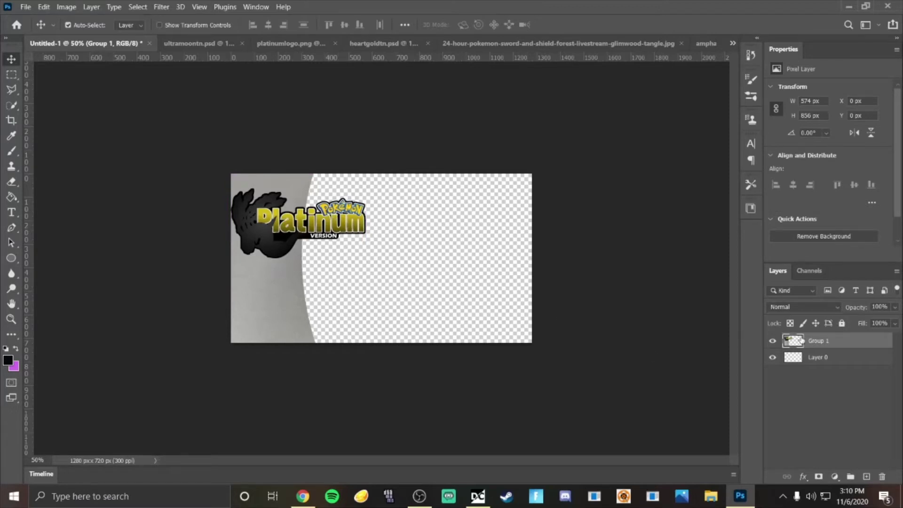
# Step: Give the merged layer a Drop Shadow with a size of 8 px, and try a 4 px black Stroke before disabling it
pyautogui.doubleClick(847, 342)
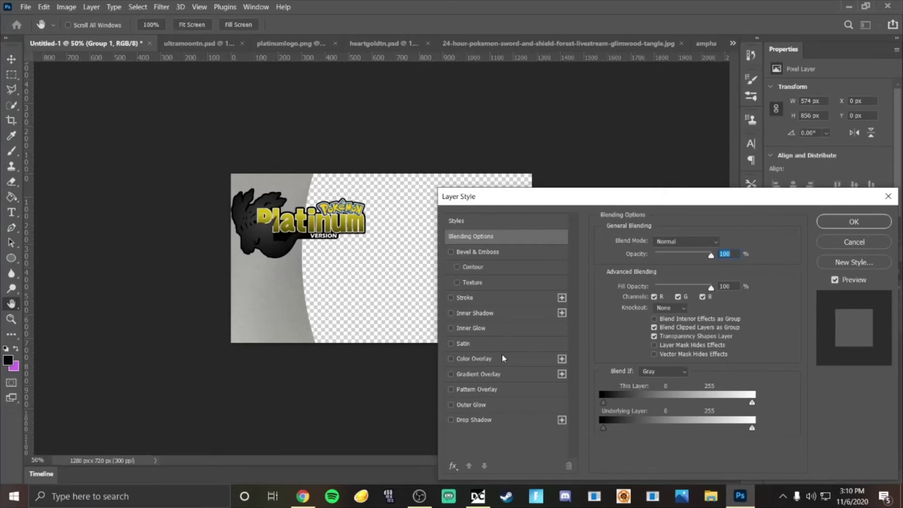
pyautogui.click(501, 423)
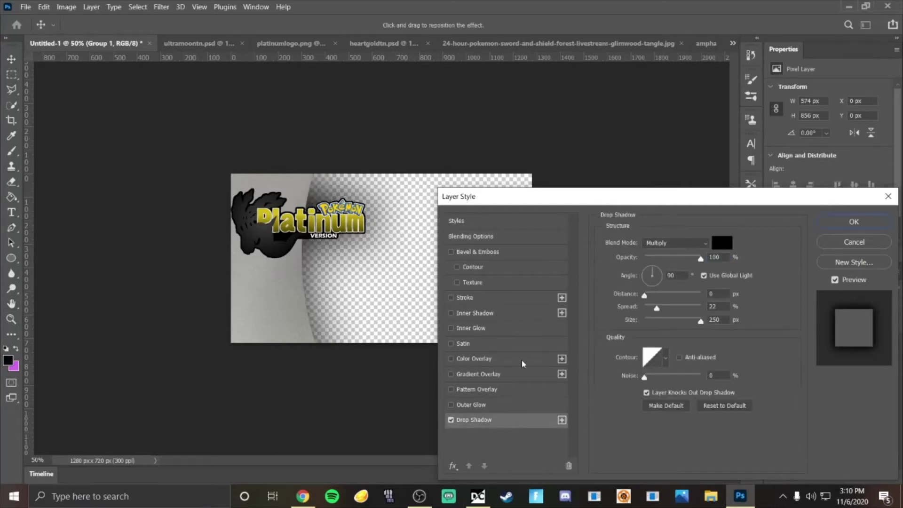
pyautogui.moveTo(701, 321); pyautogui.dragTo(649, 322)
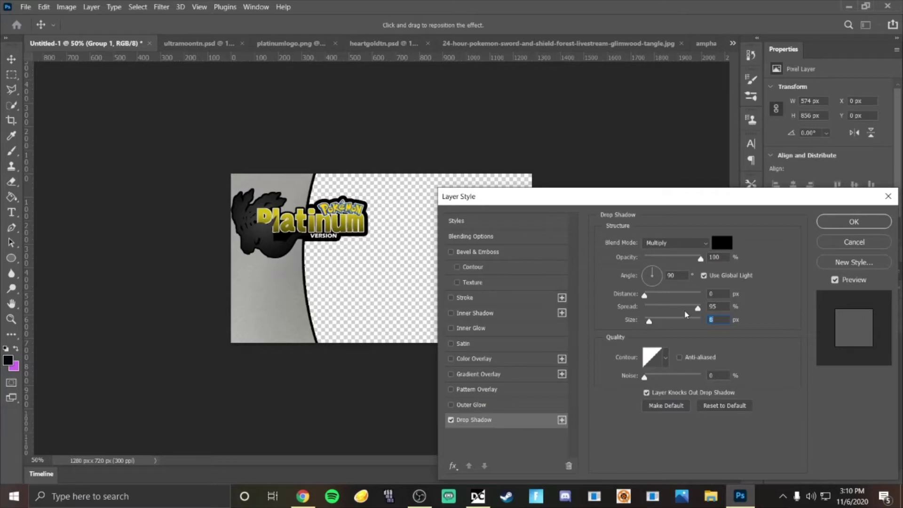
pyautogui.moveTo(707, 310)
pyautogui.mouseDown()
pyautogui.moveTo(671, 309)
pyautogui.moveTo(694, 305)
pyautogui.mouseUp()
pyautogui.click(519, 298)
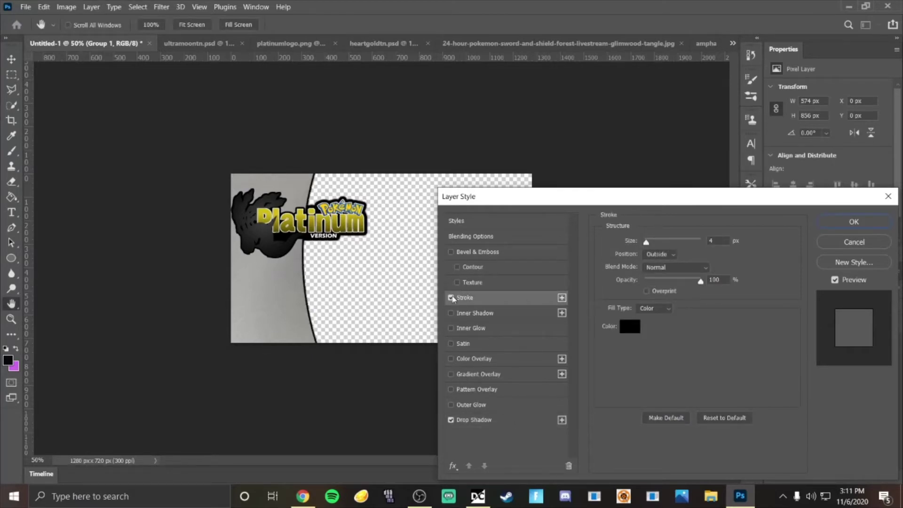
pyautogui.click(451, 298)
# Step: Set the merged layer's Drop Shadow to 39% spread and 59 px size, and apply it
pyautogui.click(475, 419)
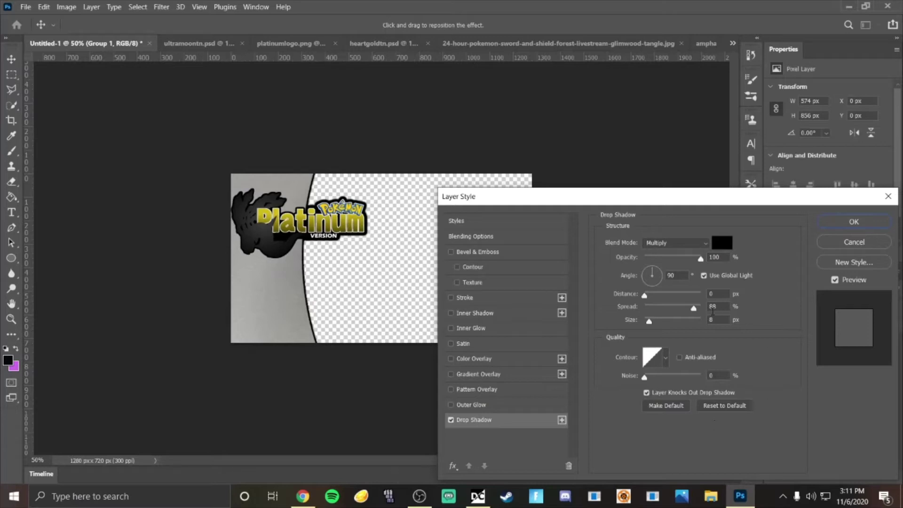
pyautogui.moveTo(694, 308); pyautogui.dragTo(706, 309)
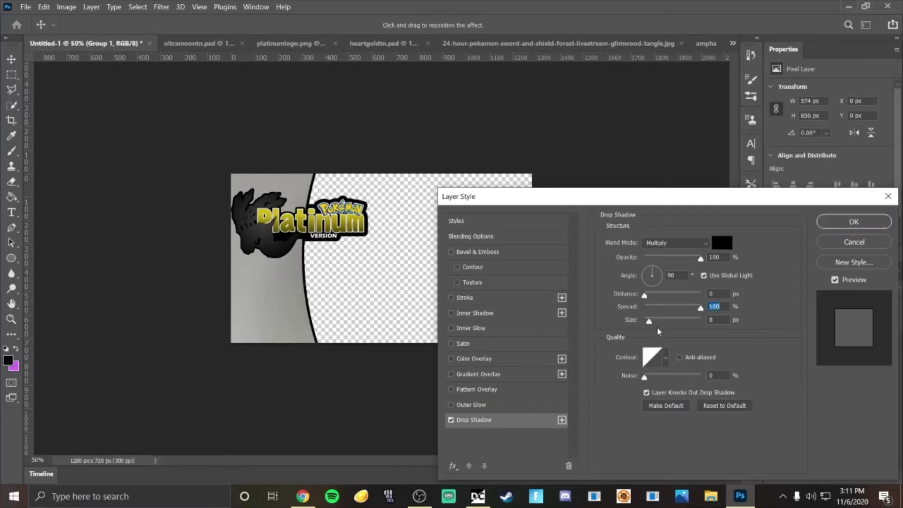
pyautogui.moveTo(649, 322)
pyautogui.mouseDown()
pyautogui.moveTo(671, 323)
pyautogui.moveTo(682, 303)
pyautogui.moveTo(666, 306)
pyautogui.moveTo(661, 319)
pyautogui.mouseUp()
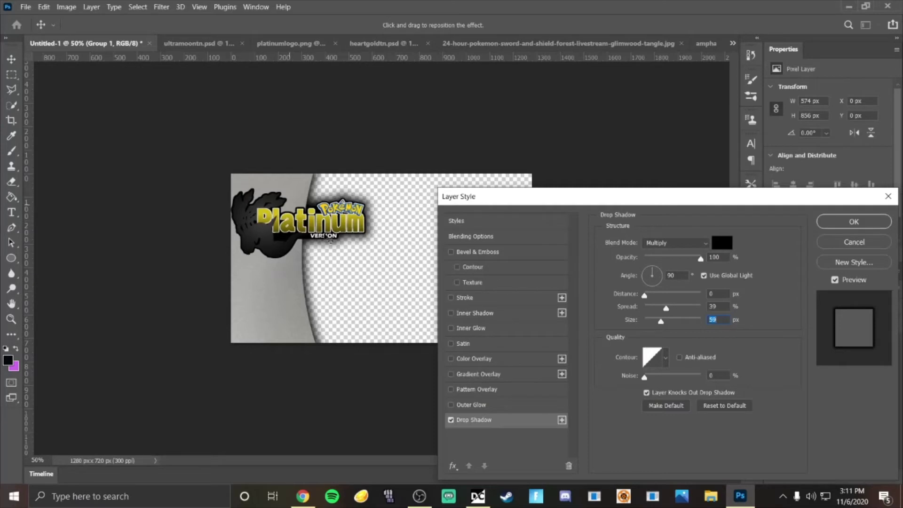
pyautogui.click(846, 222)
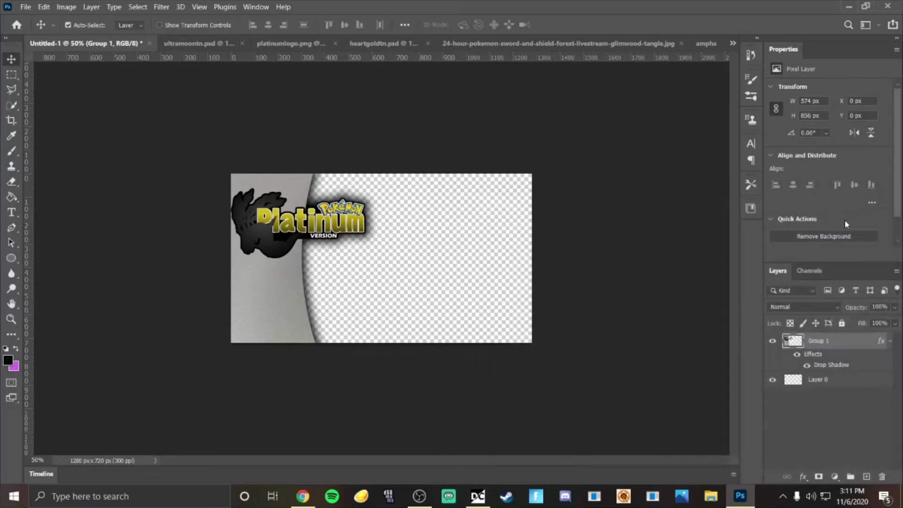
# Step: Undo the Drop Shadow, the merge and the grouping to get back to separate logo and strip layers
pyautogui.hotkey('ctrl', 'z')
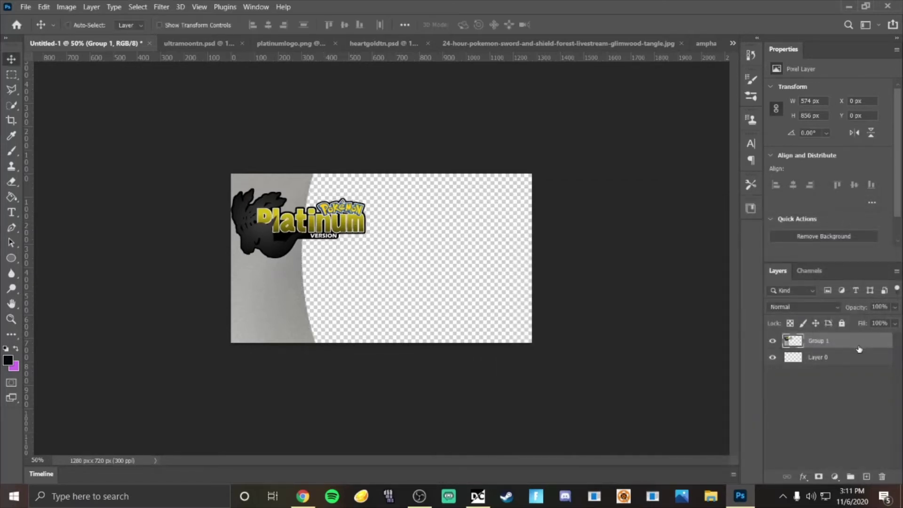
pyautogui.hotkey('ctrl', 'z')
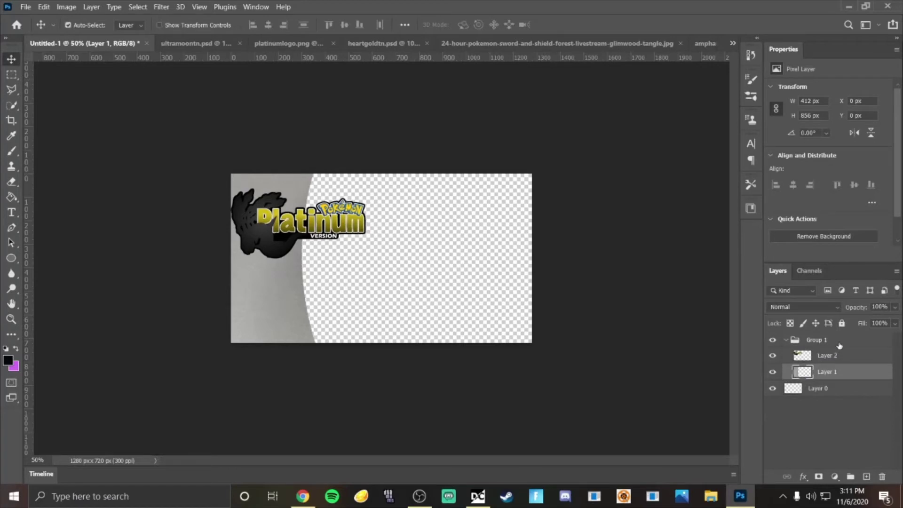
pyautogui.click(840, 344)
pyautogui.hotkey('ctrl', 'z')
pyautogui.hotkey('ctrl', 'z')
pyautogui.hotkey('ctrl', 'z')
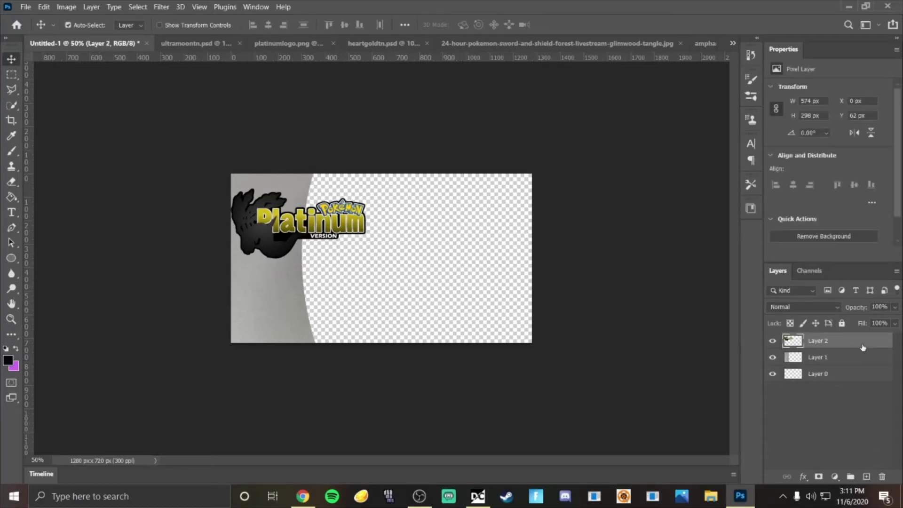
# Step: Apply a Drop Shadow with 39% spread and 59 px size to the logo layer and to the strip layer separately
pyautogui.doubleClick(844, 347)
pyautogui.click(491, 419)
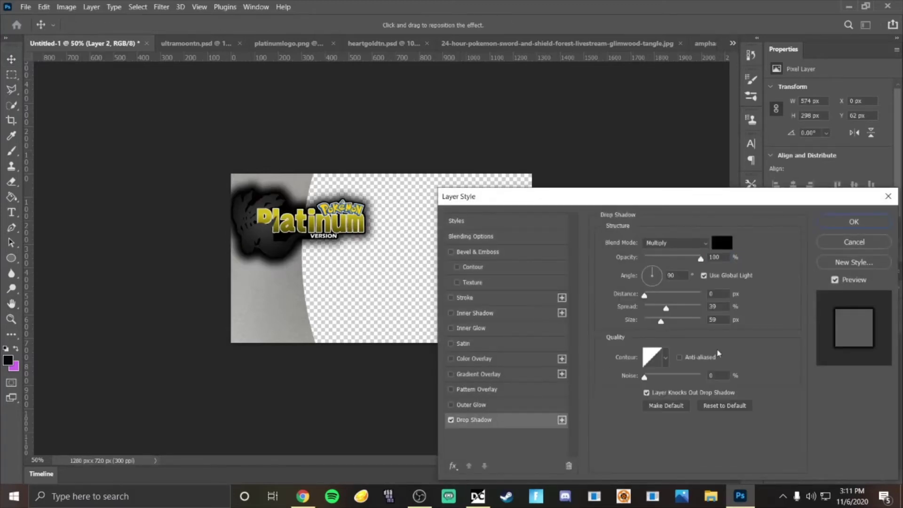
pyautogui.click(854, 221)
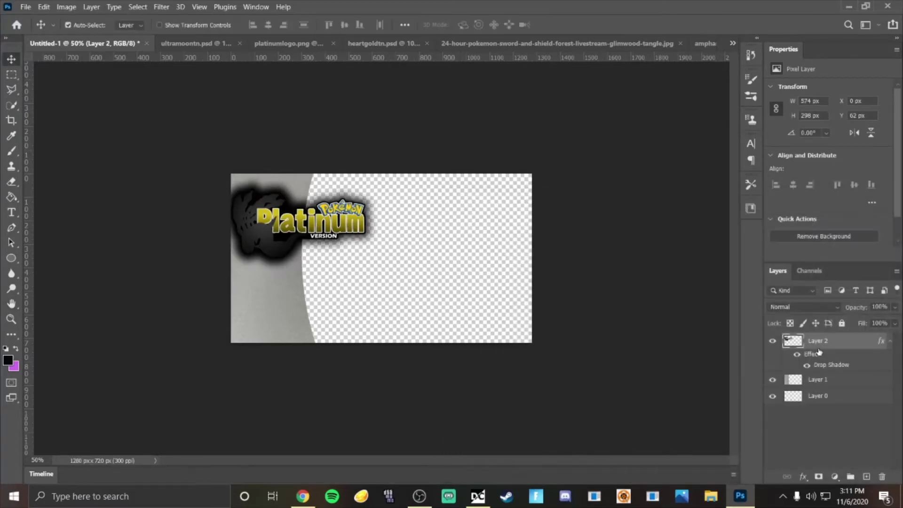
pyautogui.doubleClick(844, 378)
pyautogui.click(487, 420)
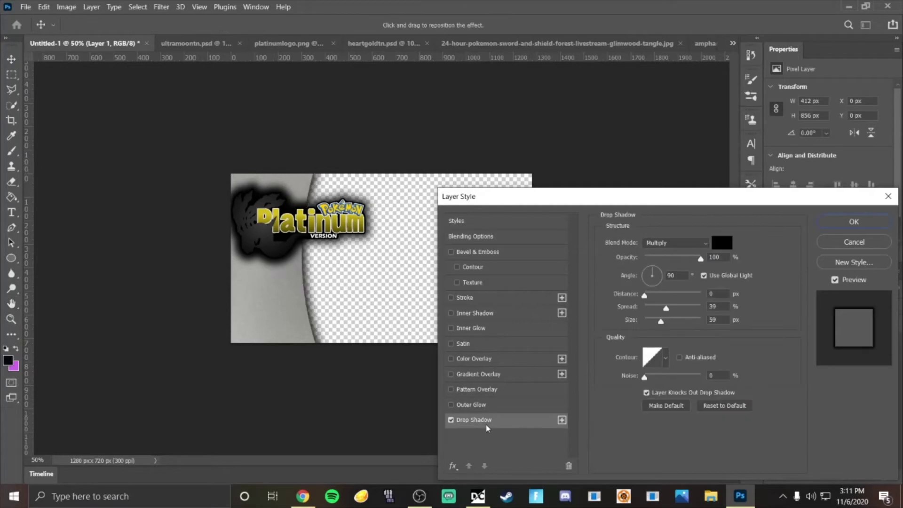
pyautogui.click(854, 221)
# Step: Set the size of the logo layer's Drop Shadow to 10 px
pyautogui.click(395, 262)
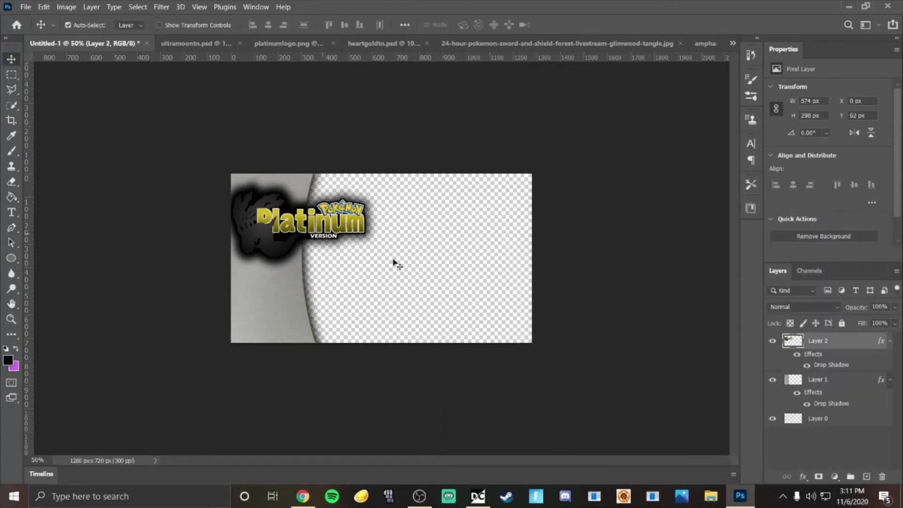
pyautogui.doubleClick(845, 336)
pyautogui.click(500, 419)
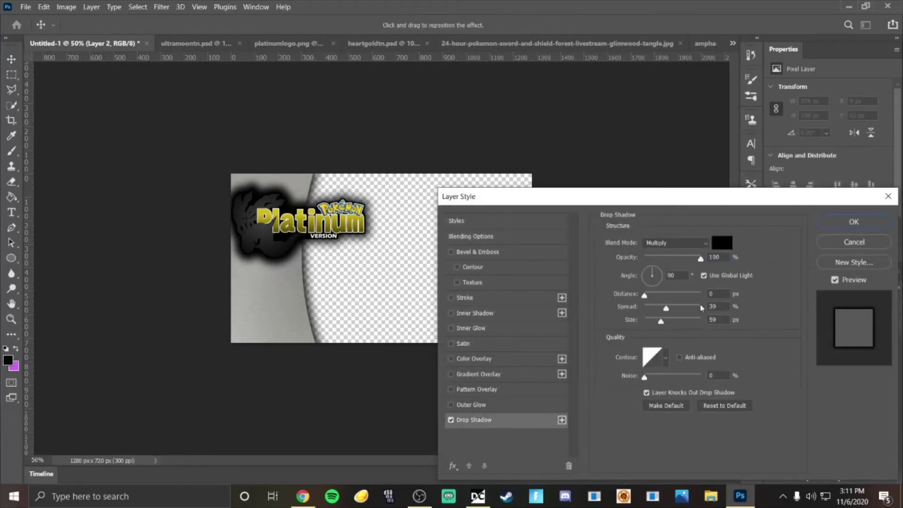
pyautogui.moveTo(660, 325); pyautogui.dragTo(651, 322)
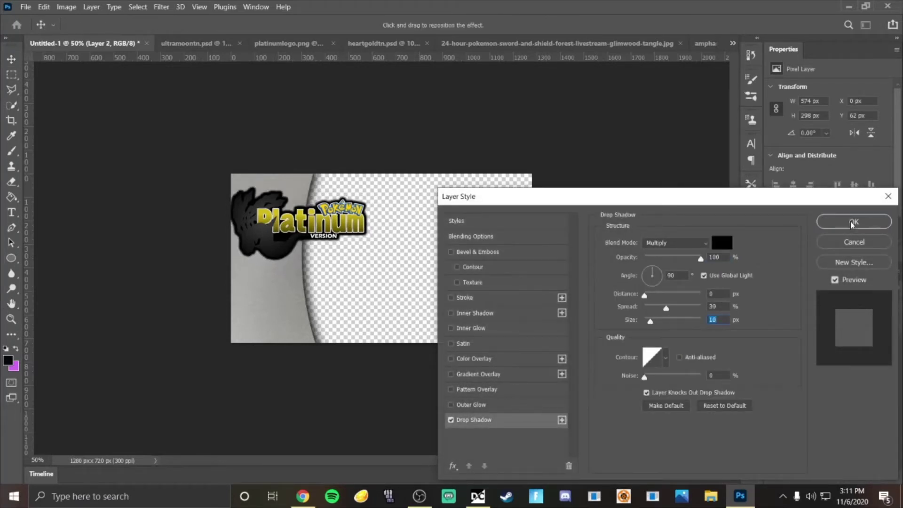
pyautogui.click(852, 222)
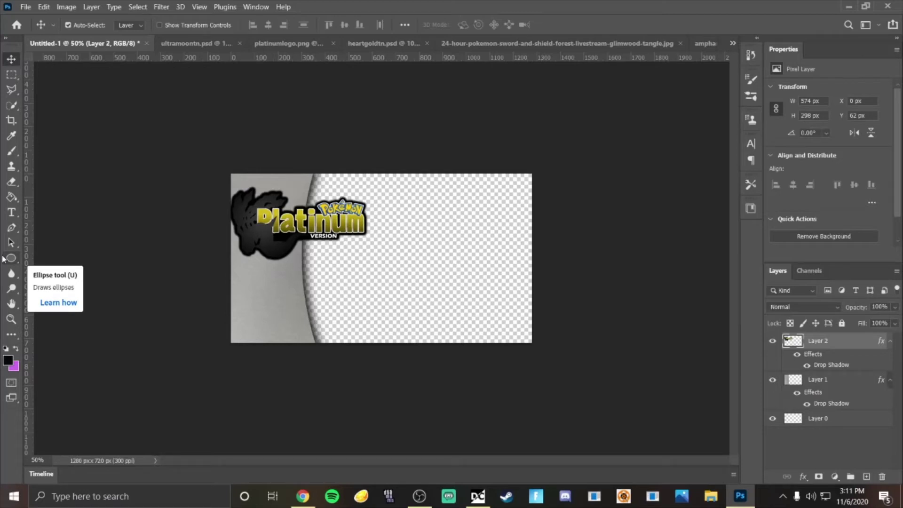
# Step: Examine the episode number text and its layer styles in ultramoontn.psd, and return to the Untitled-1 document
pyautogui.click(182, 42)
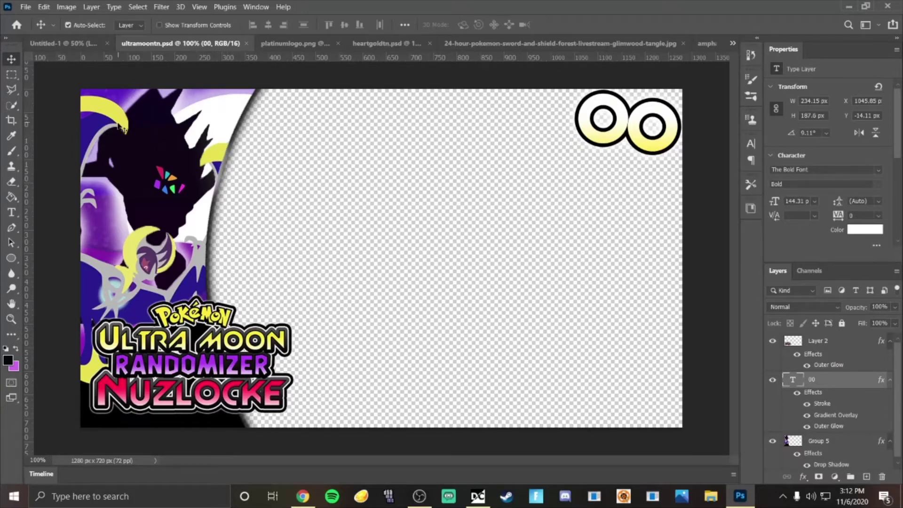
pyautogui.moveTo(581, 115); pyautogui.dragTo(149, 125)
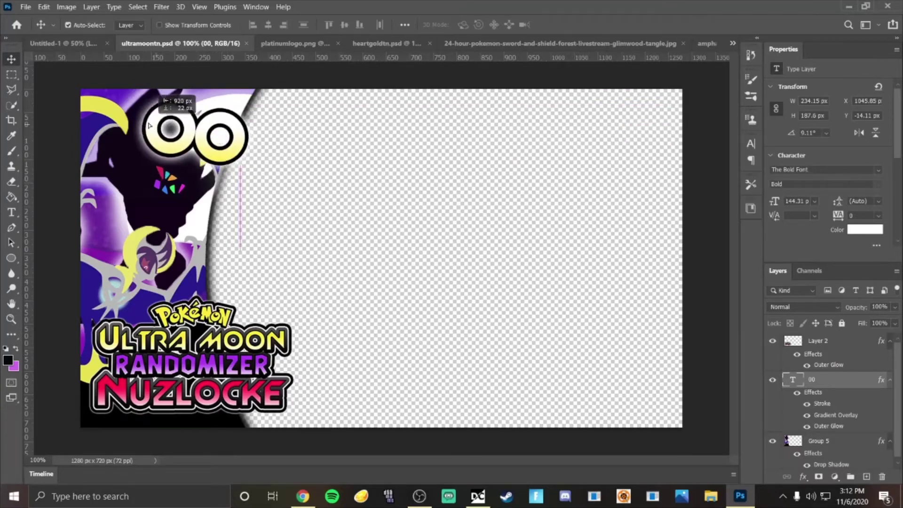
pyautogui.hotkey('ctrl', 'z')
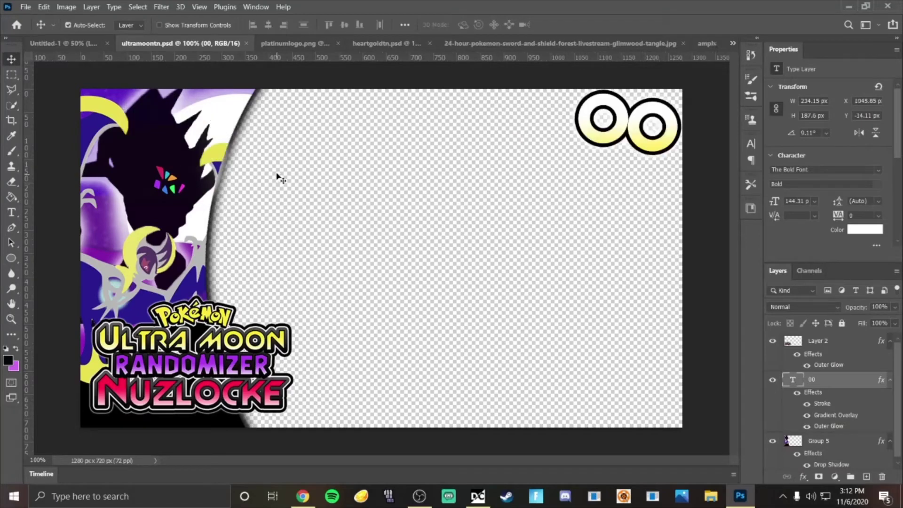
pyautogui.click(79, 43)
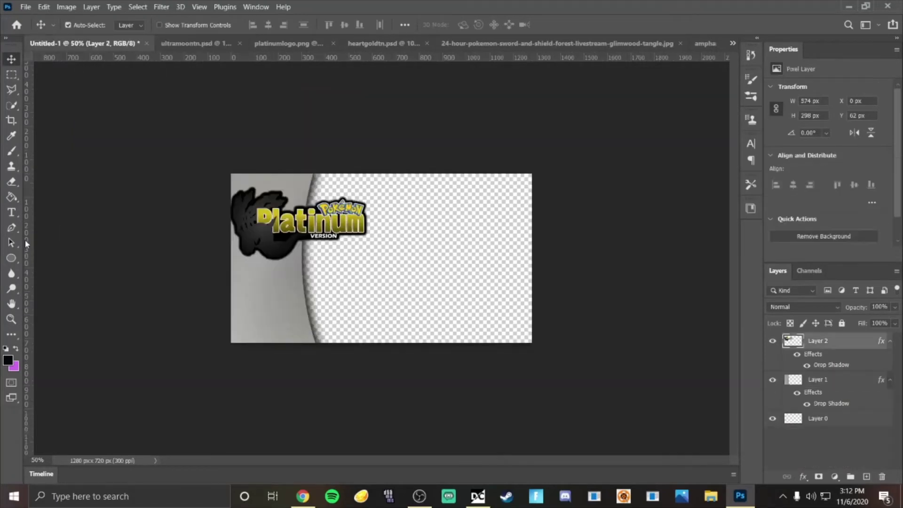
pyautogui.click(193, 44)
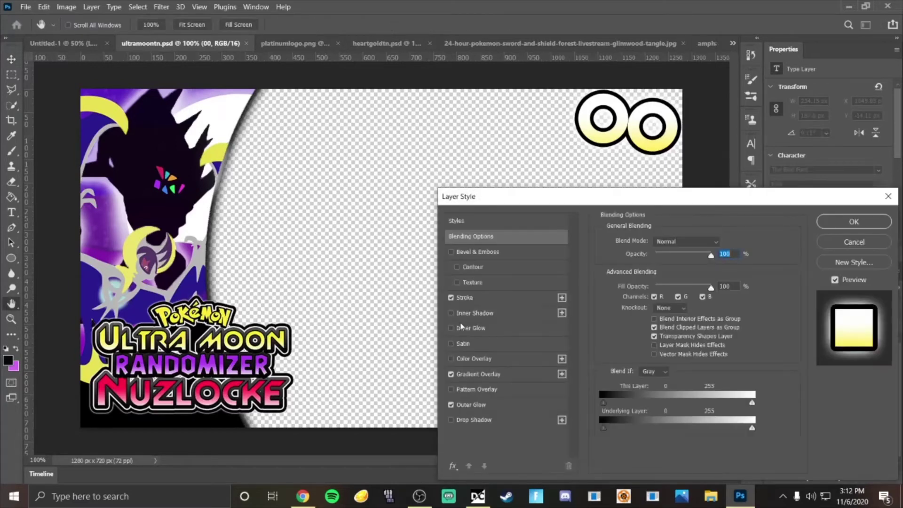
pyautogui.click(846, 223)
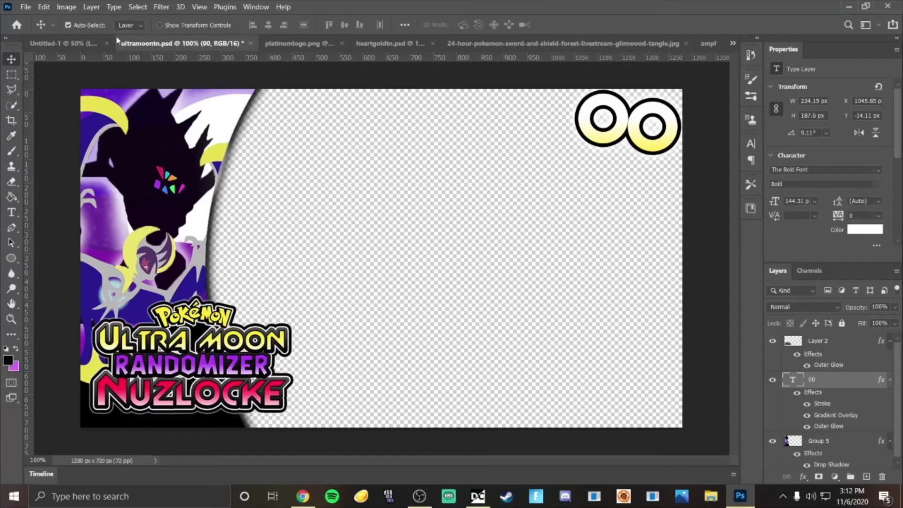
pyautogui.click(95, 43)
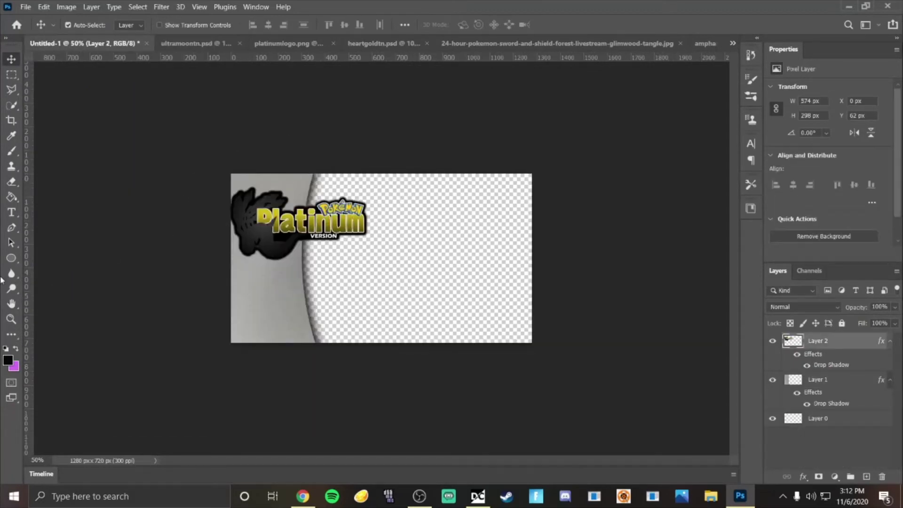
# Step: Add a white "00" text in The Bold Font, Bold, 90 pt, in the empty area beside the game logo
pyautogui.click(12, 212)
pyautogui.click(386, 268)
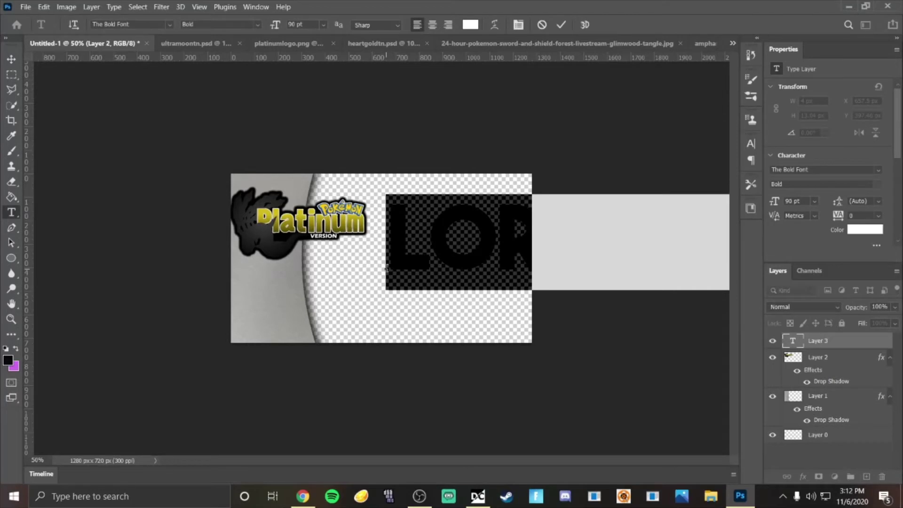
pyautogui.write('OO')
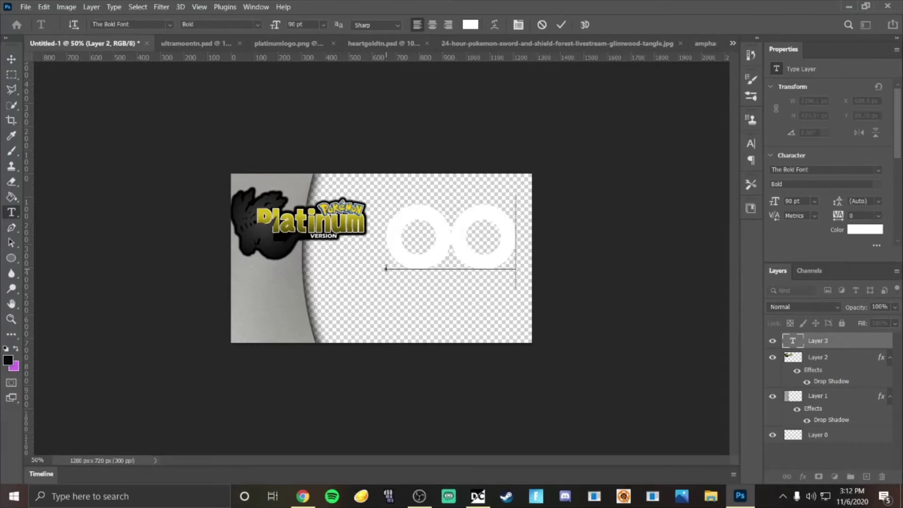
pyautogui.click(12, 58)
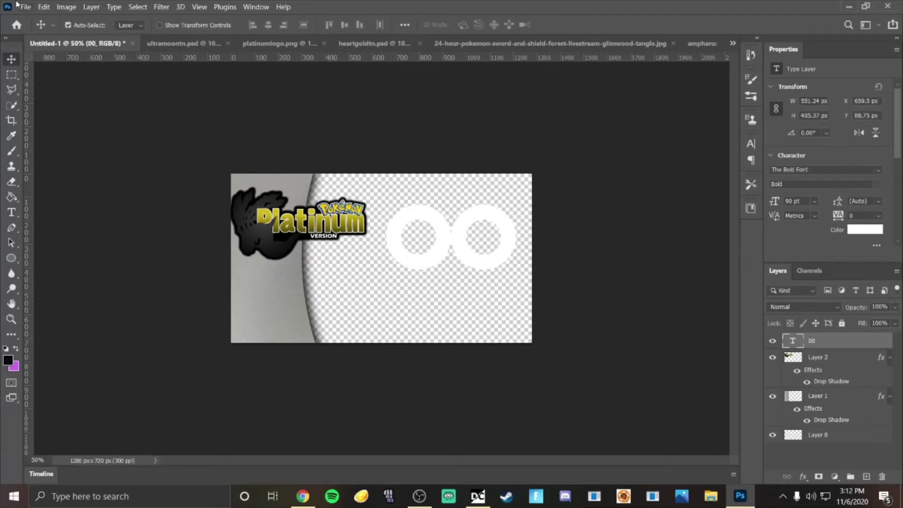
# Step: Give the 00 text a 33 px black outside Stroke and a white Outer Glow with 133 px size and 36% range
pyautogui.doubleClick(859, 342)
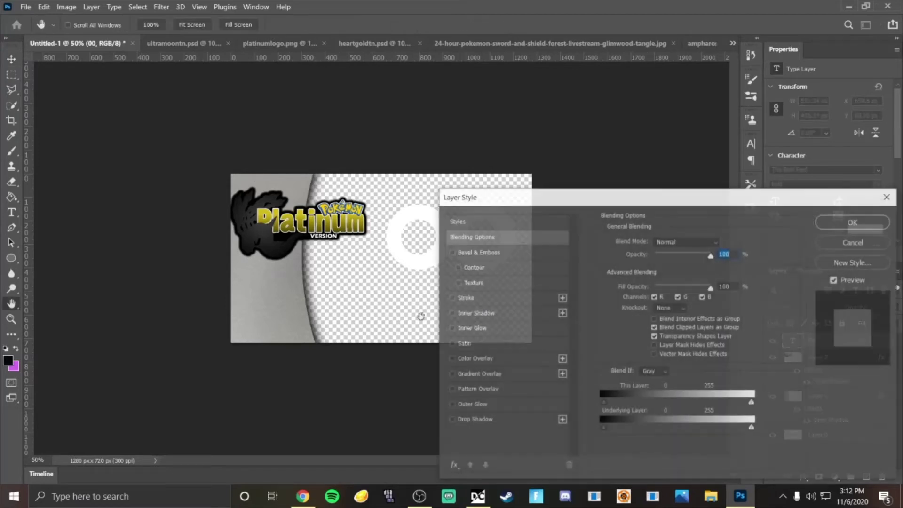
pyautogui.click(485, 299)
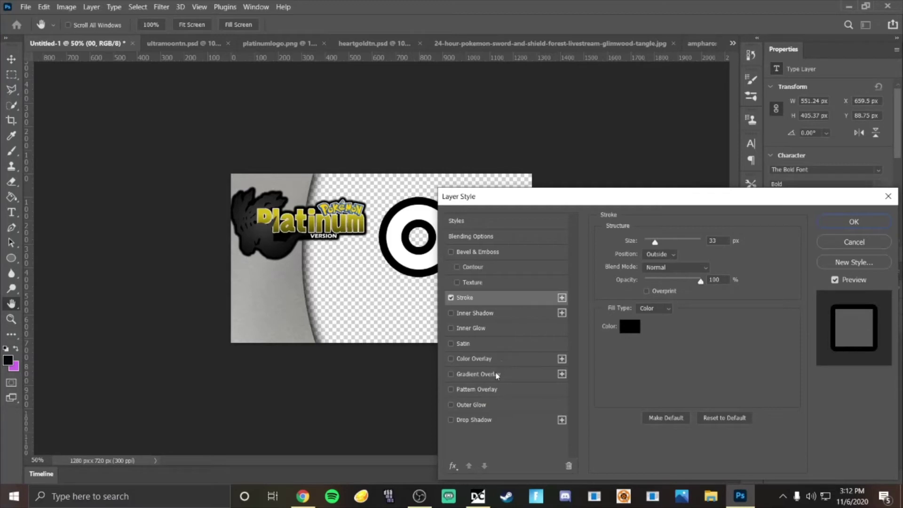
pyautogui.click(493, 404)
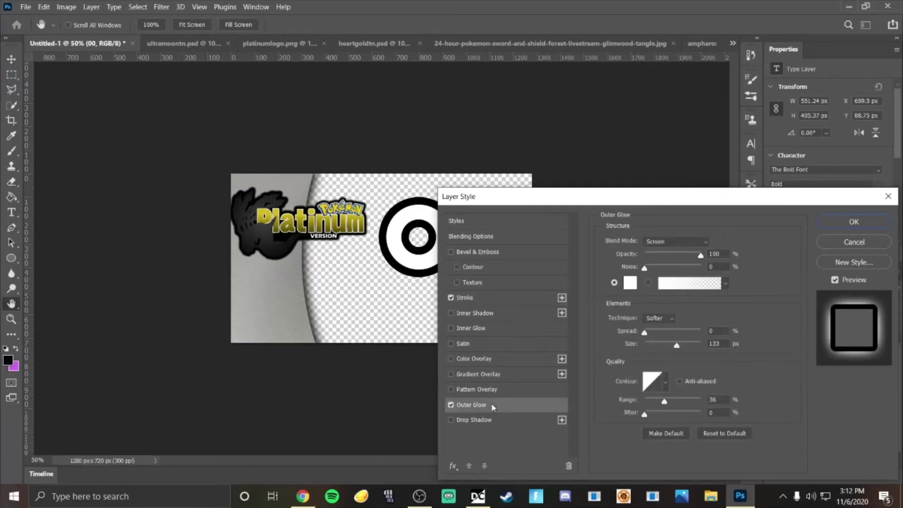
pyautogui.click(824, 219)
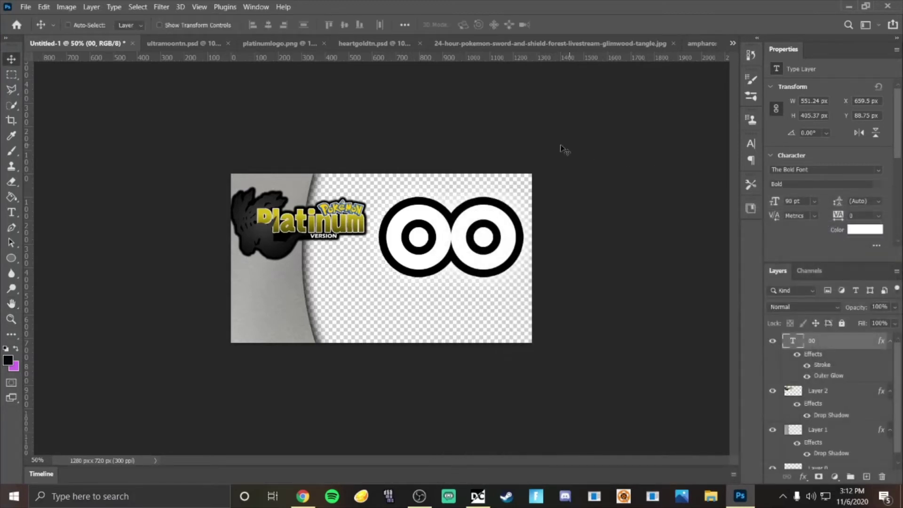
# Step: Scale the 00 text down proportionally to about 53% of its size
pyautogui.hotkey('ctrl', 't')
pyautogui.moveTo(389, 193); pyautogui.dragTo(441, 249)
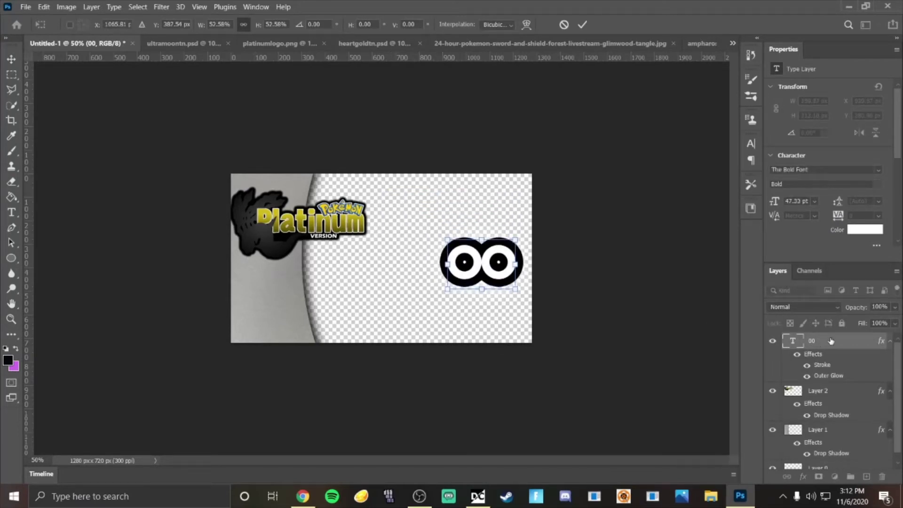
pyautogui.press('Return')
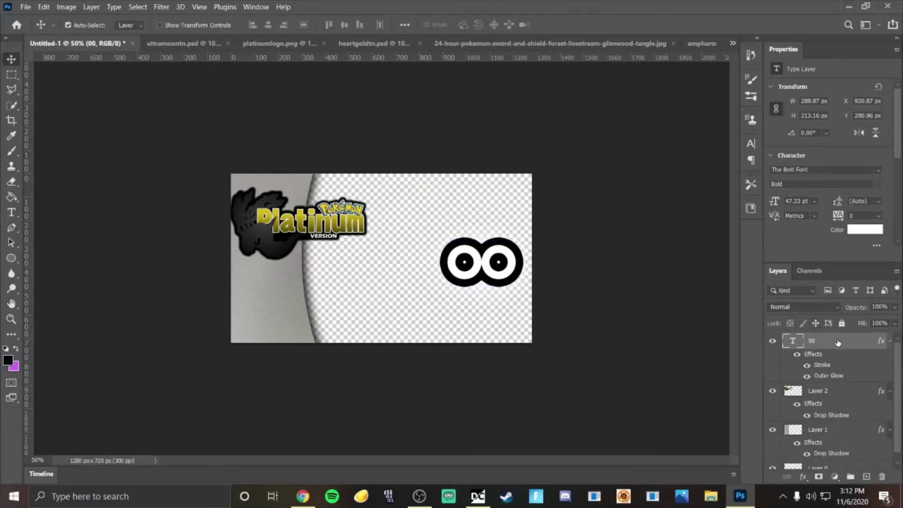
# Step: Set the size of the 00 text's Stroke to 6 px and apply it
pyautogui.doubleClick(838, 342)
pyautogui.click(496, 298)
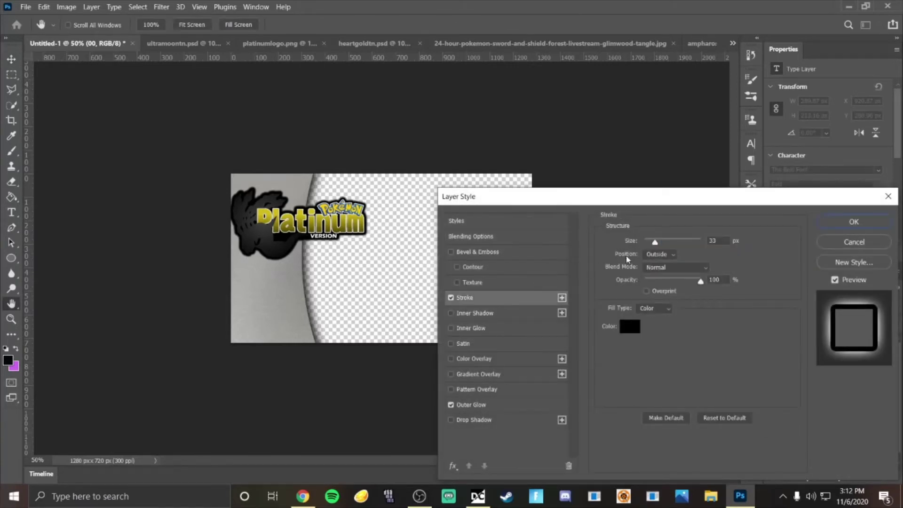
pyautogui.moveTo(653, 244); pyautogui.dragTo(647, 244)
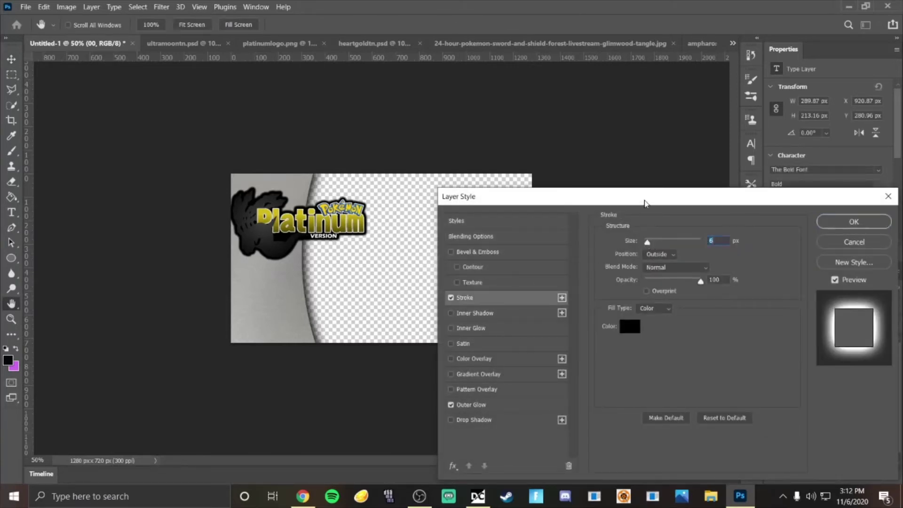
pyautogui.moveTo(646, 203)
pyautogui.mouseDown()
pyautogui.moveTo(651, 324)
pyautogui.moveTo(660, 325)
pyautogui.mouseUp()
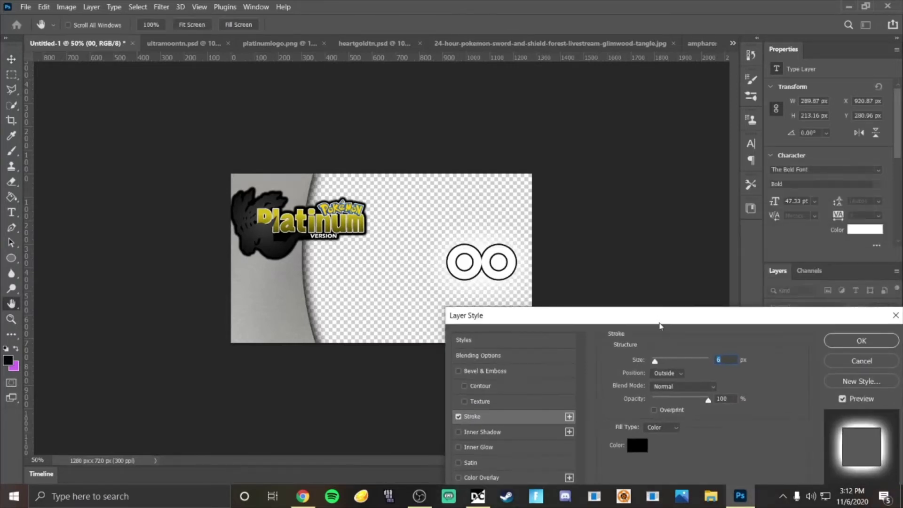
pyautogui.click(874, 341)
# Step: Shrink the 00 text to about 38 pt and place it on the metallic strip below the logo
pyautogui.hotkey('ctrl', 't')
pyautogui.moveTo(453, 243); pyautogui.dragTo(295, 285)
pyautogui.press('Return')
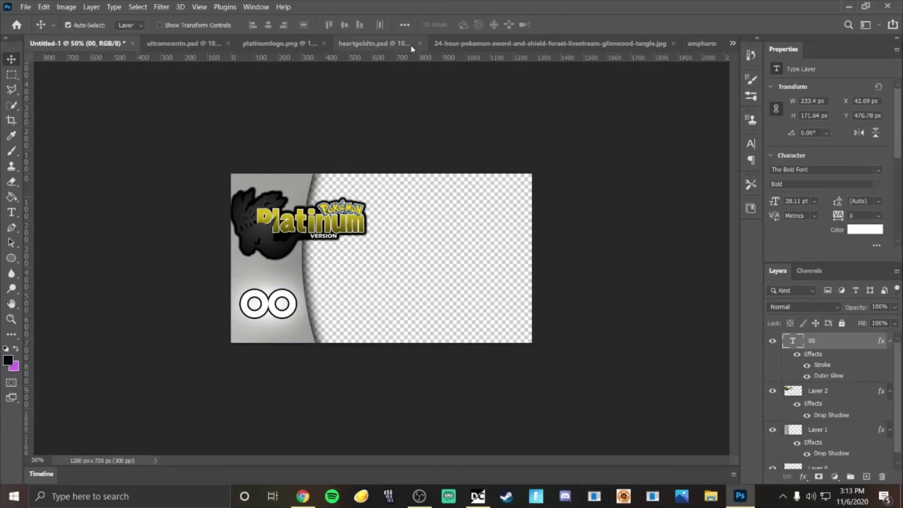
# Step: Compare the episode number designs in heartgoldtn.psd and ultramoontn.psd, and return to the Untitled-1 document
pyautogui.click(399, 44)
pyautogui.moveTo(378, 371)
pyautogui.mouseDown()
pyautogui.moveTo(354, 379)
pyautogui.moveTo(399, 376)
pyautogui.moveTo(396, 385)
pyautogui.moveTo(401, 354)
pyautogui.moveTo(416, 371)
pyautogui.moveTo(405, 358)
pyautogui.moveTo(424, 364)
pyautogui.moveTo(387, 376)
pyautogui.mouseUp()
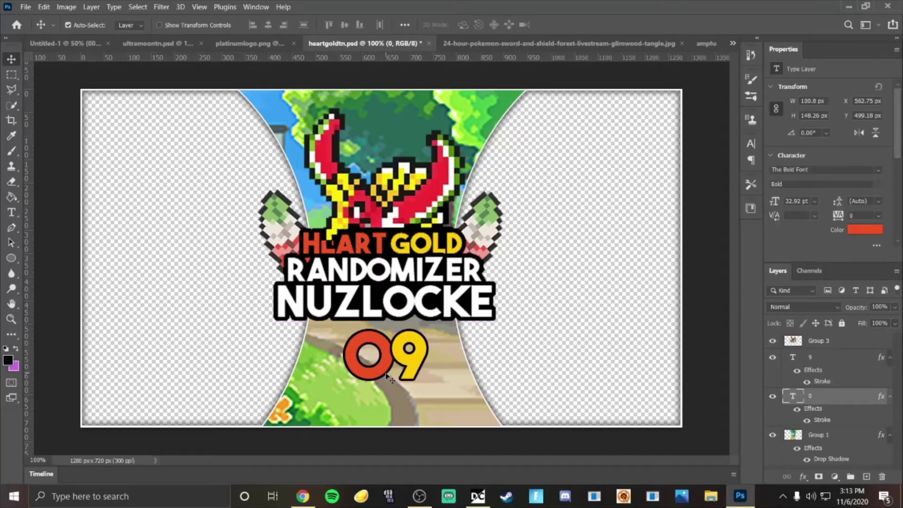
pyautogui.click(61, 43)
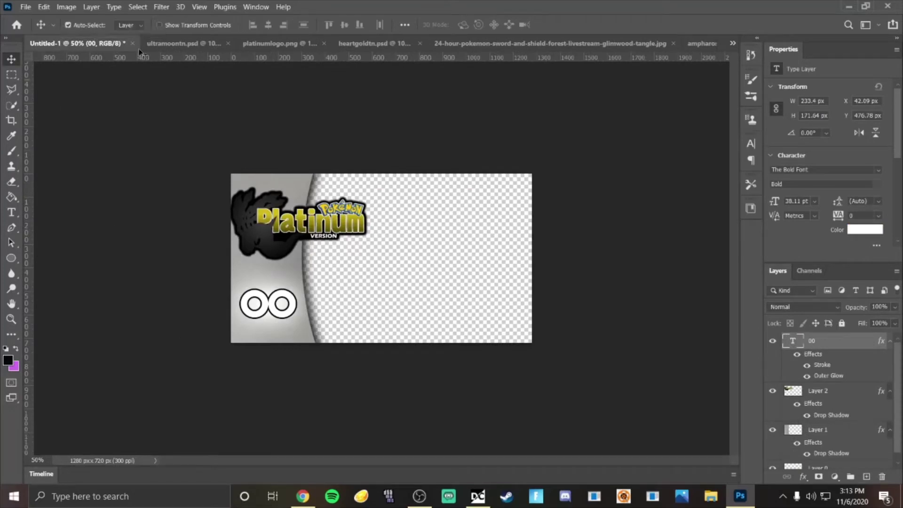
pyautogui.click(156, 44)
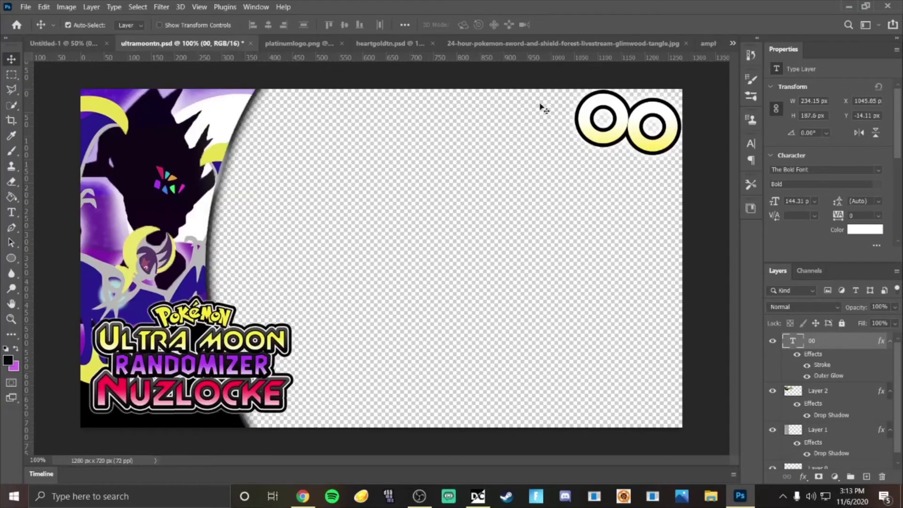
pyautogui.click(64, 44)
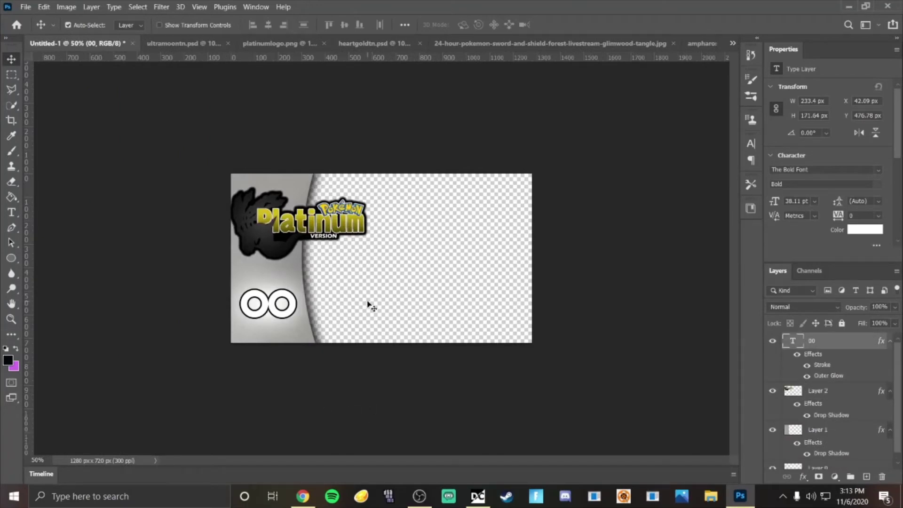
pyautogui.click(11, 212)
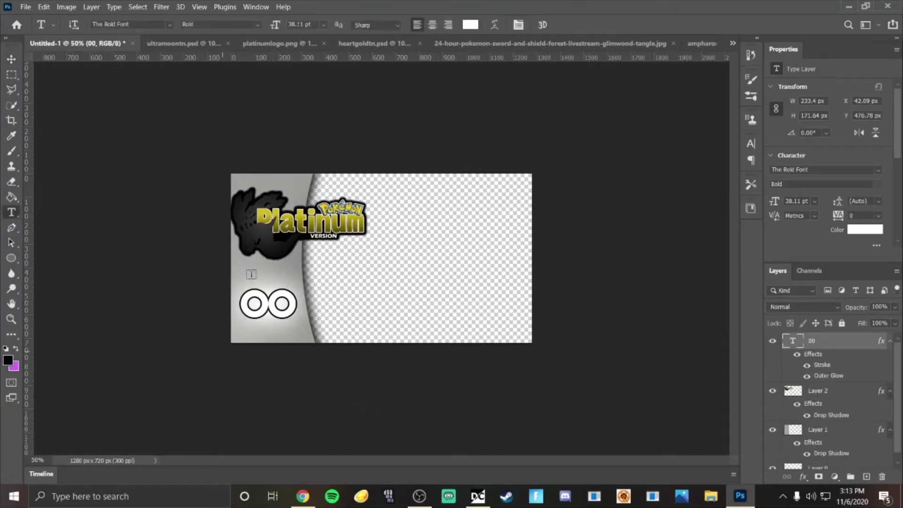
pyautogui.click(11, 59)
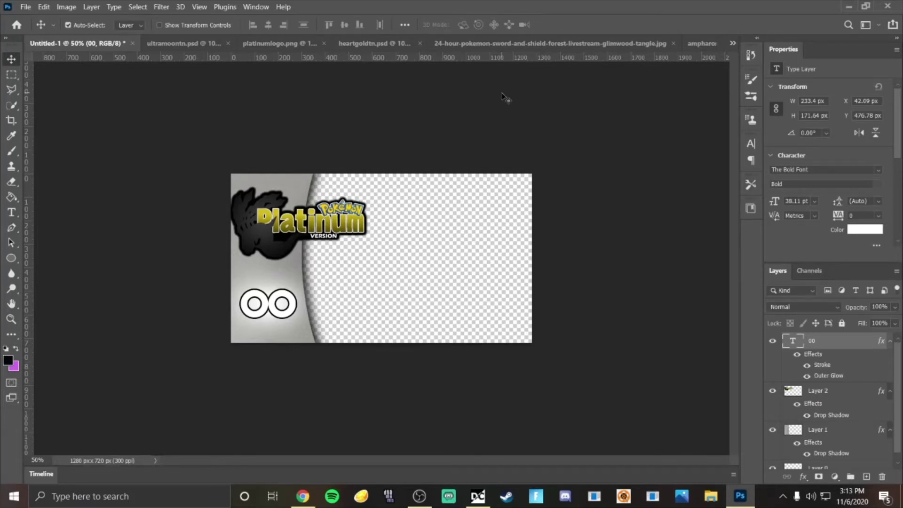
# Step: Copy the glimwood-tangle forest image into Untitled-1, place its layer directly above Layer 0, and close the source image
pyautogui.click(556, 46)
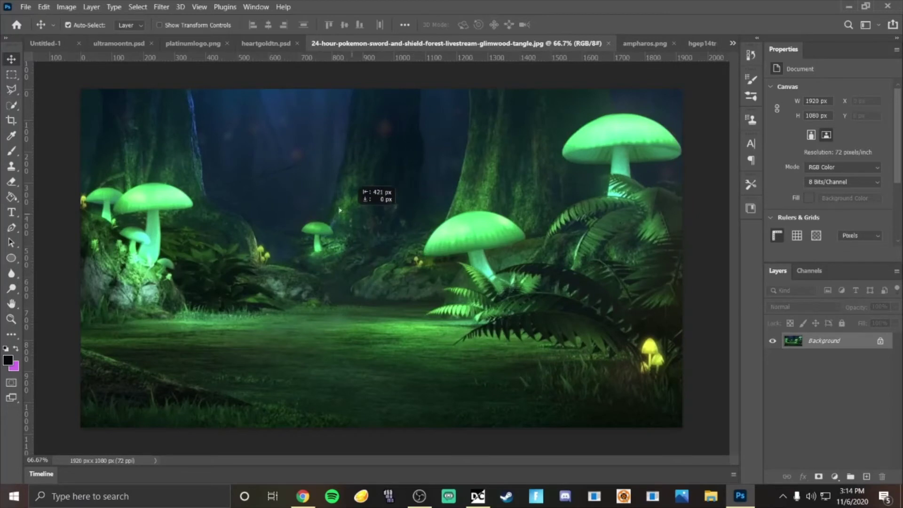
pyautogui.moveTo(67, 45); pyautogui.dragTo(406, 268)
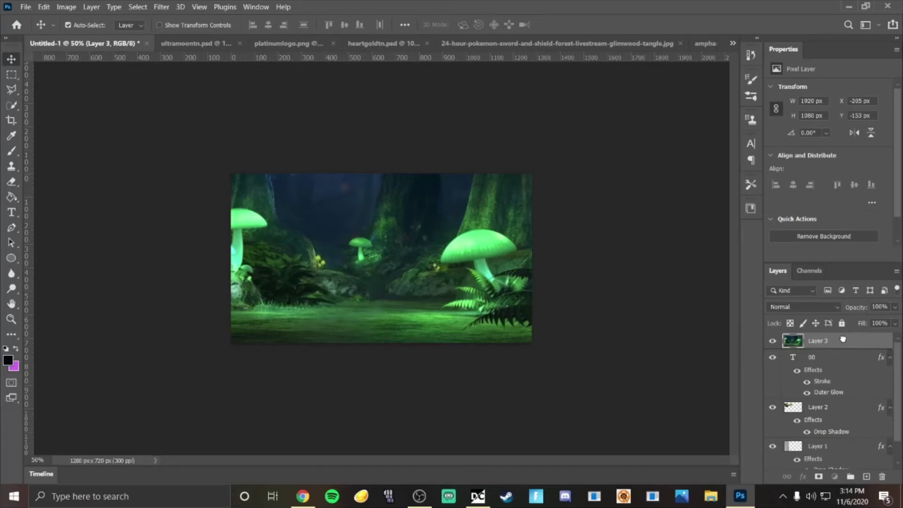
pyautogui.moveTo(843, 339); pyautogui.dragTo(841, 459)
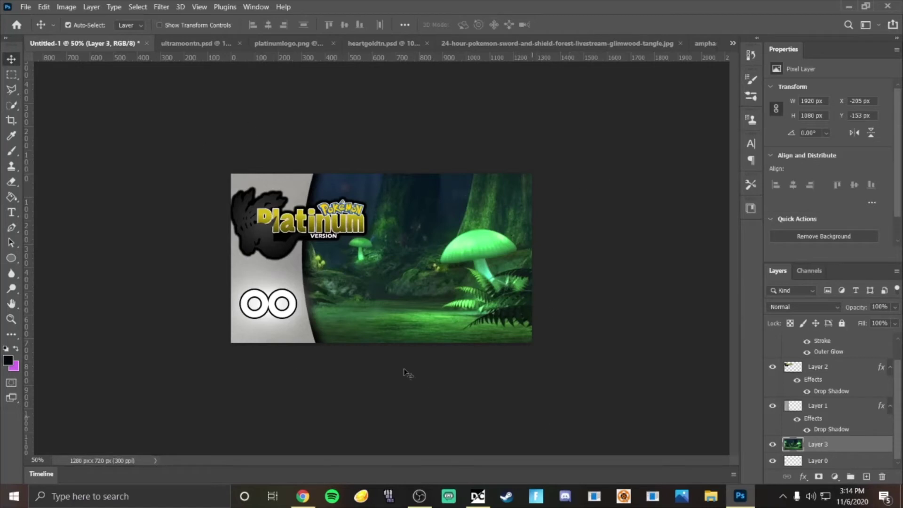
pyautogui.click(680, 44)
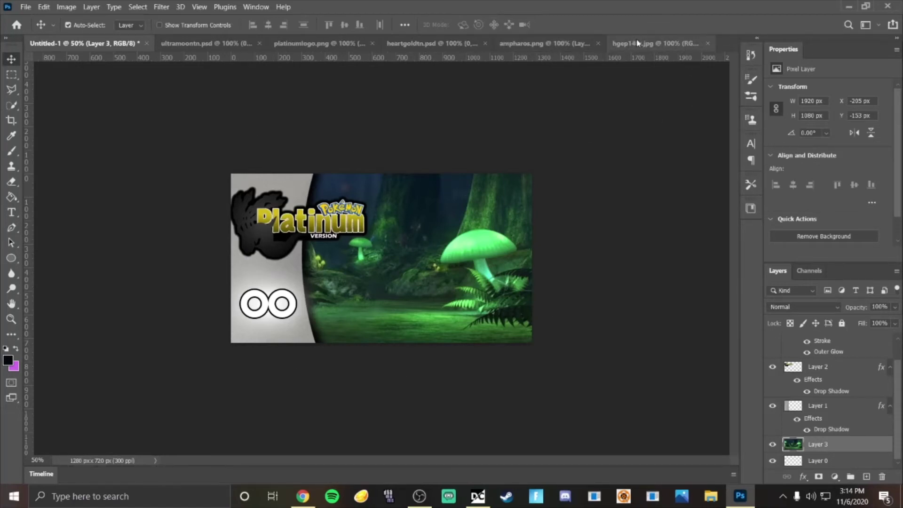
# Step: Convert ampharos.png to Indexed Color mode, undoing the trial move of the Ampharos sprite
pyautogui.click(564, 44)
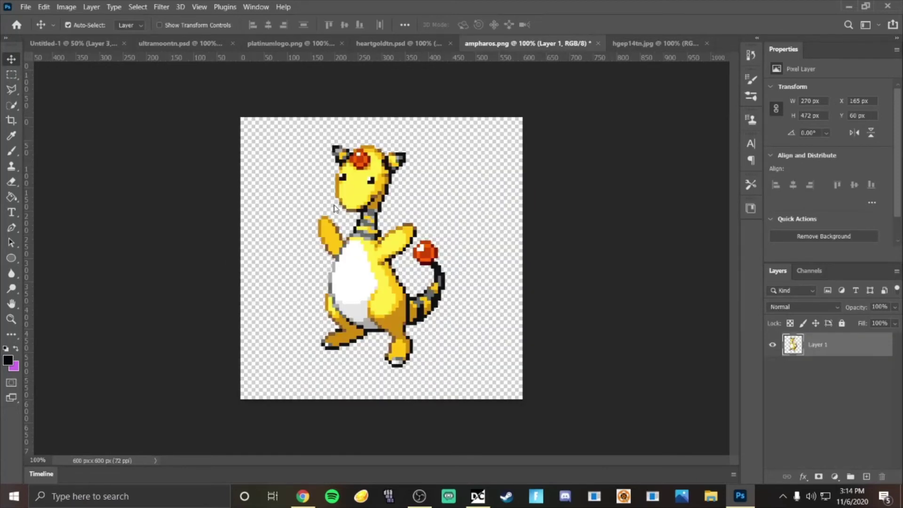
pyautogui.moveTo(334, 208); pyautogui.dragTo(357, 181)
pyautogui.hotkey('ctrl', 'z')
pyautogui.click(68, 6)
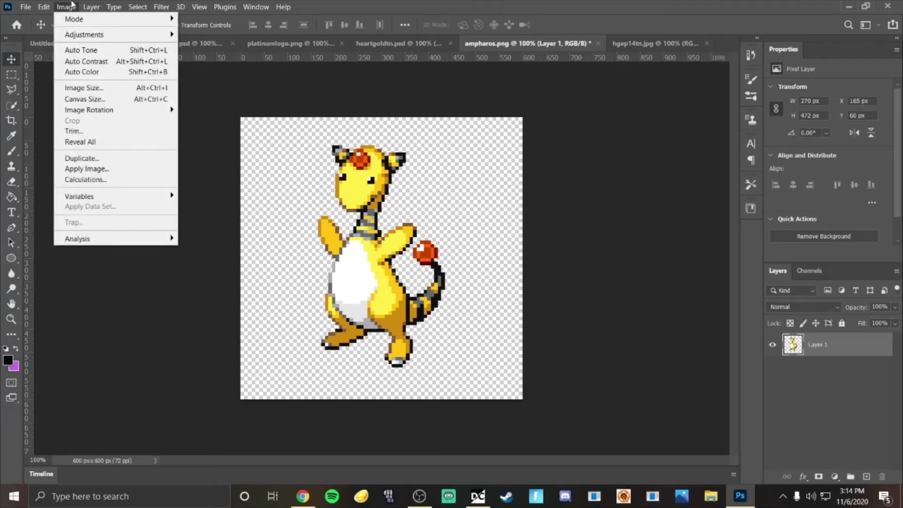
pyautogui.moveTo(77, 19)
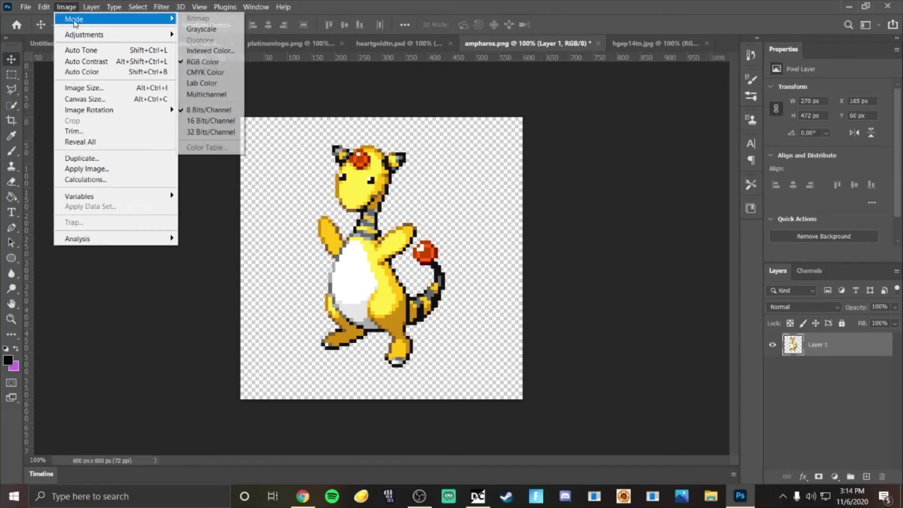
pyautogui.click(203, 50)
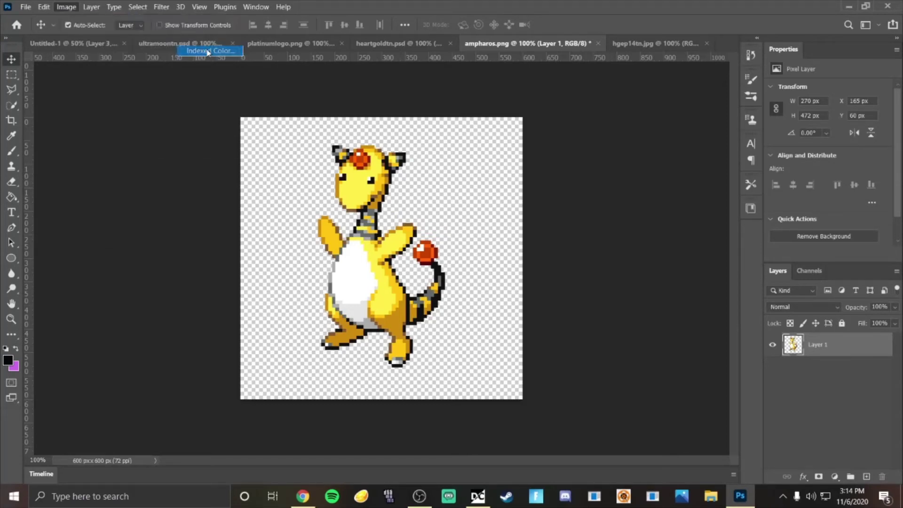
pyautogui.click(407, 85)
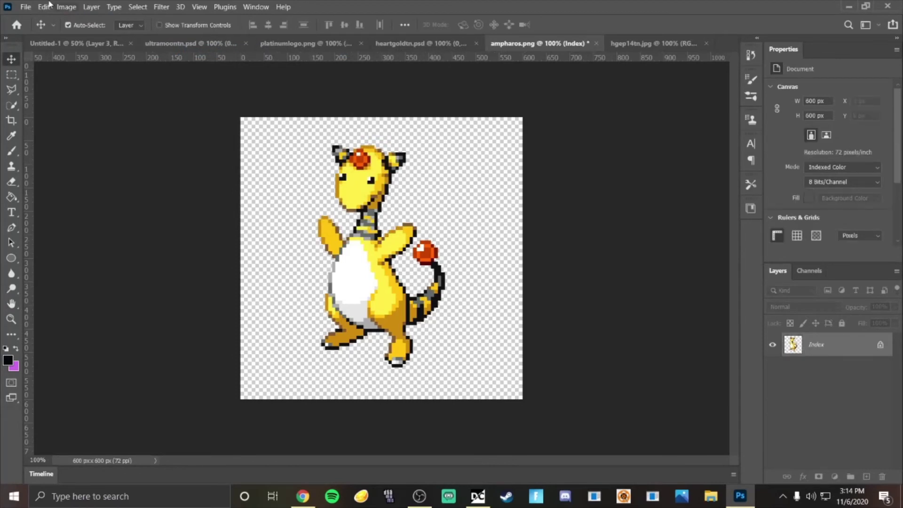
# Step: Preview ampharos.png at 800 px and 400 px wide, and set its image size to 600 px
pyautogui.click(66, 6)
pyautogui.click(87, 89)
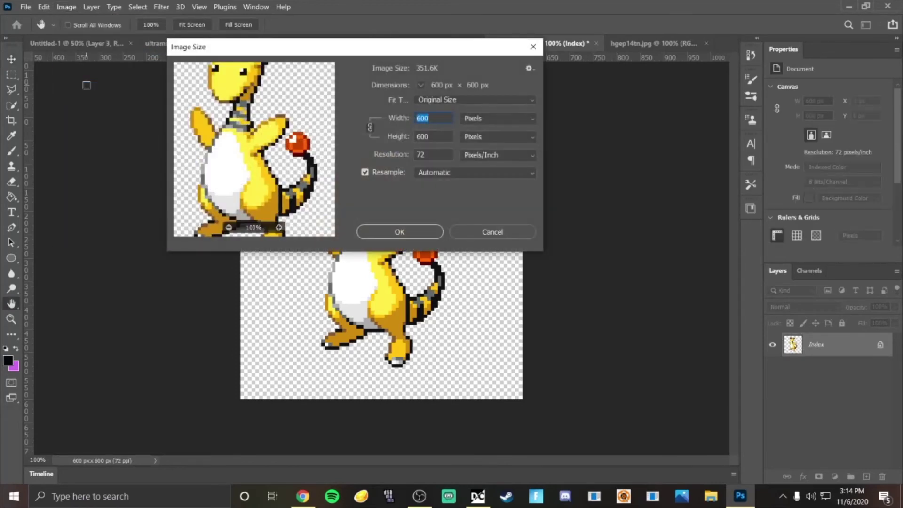
pyautogui.write('800')
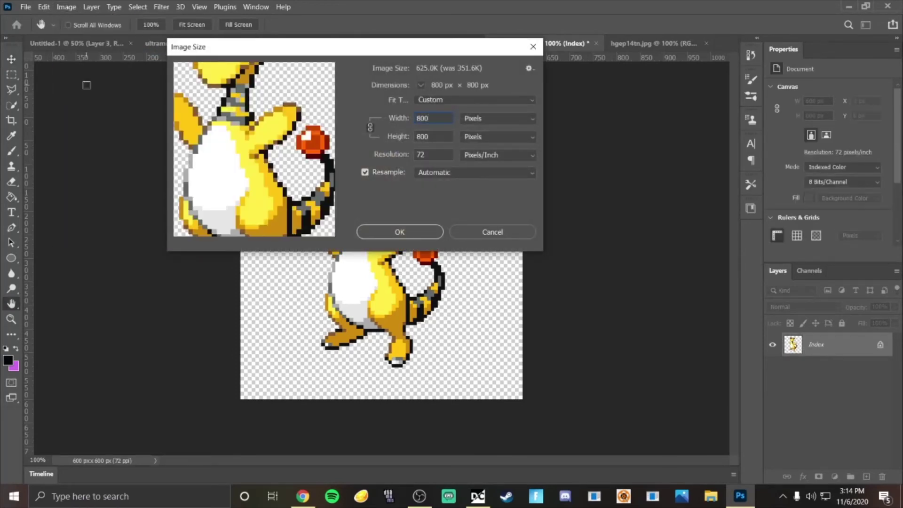
pyautogui.press('BackSpace')
pyautogui.press('BackSpace')
pyautogui.press('BackSpace')
pyautogui.write('400')
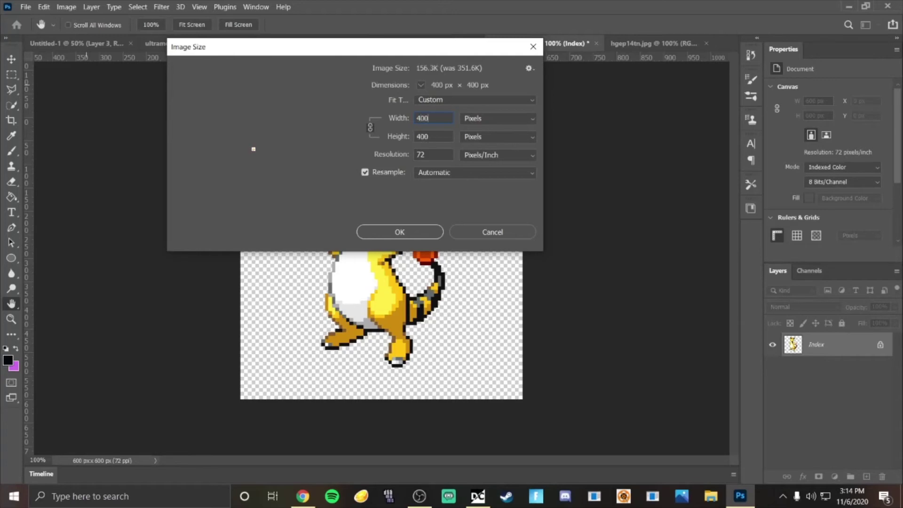
pyautogui.press('BackSpace')
pyautogui.press('BackSpace')
pyautogui.press('BackSpace')
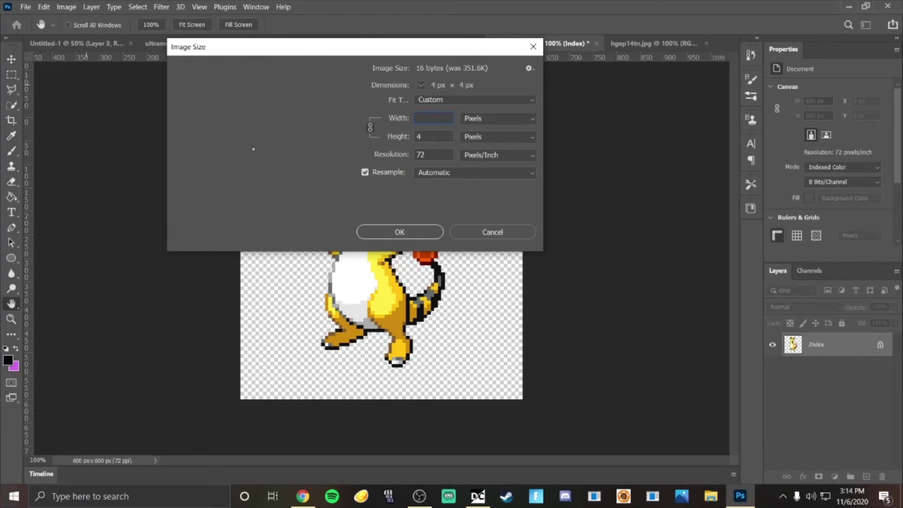
pyautogui.write('600')
pyautogui.press('Return')
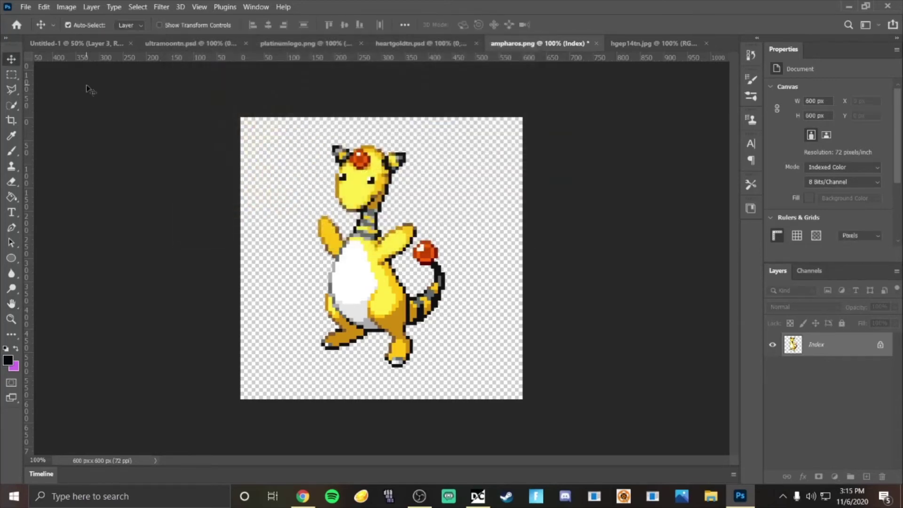
# Step: Convert ampharos.png to RGB Color mode
pyautogui.click(65, 6)
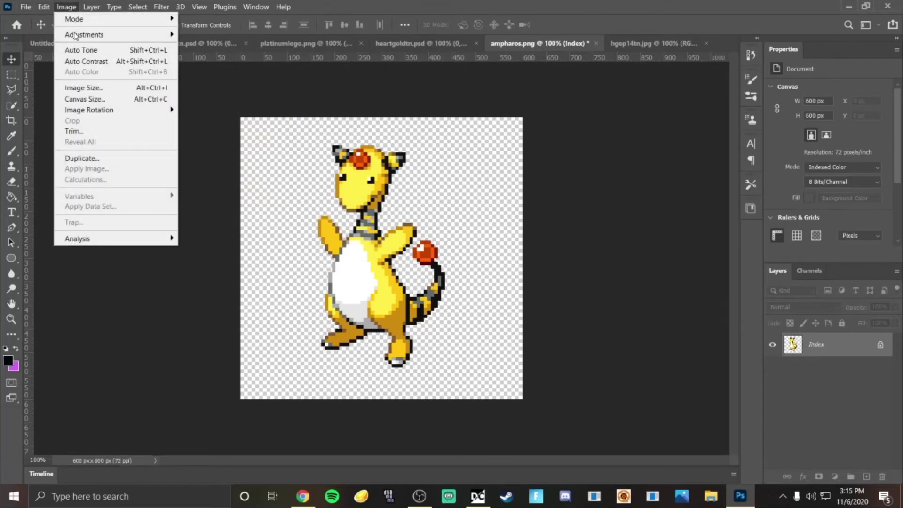
pyautogui.moveTo(84, 19)
pyautogui.click(209, 63)
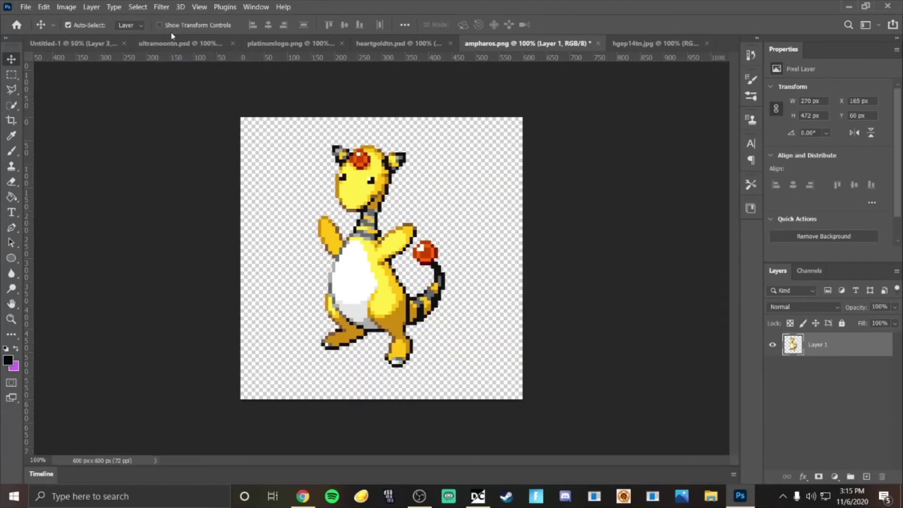
# Step: Try image widths of 80 and 1400 px for the sprite, discard them, and undo back to the 80 px Indexed Color version
pyautogui.click(67, 6)
pyautogui.moveTo(74, 21)
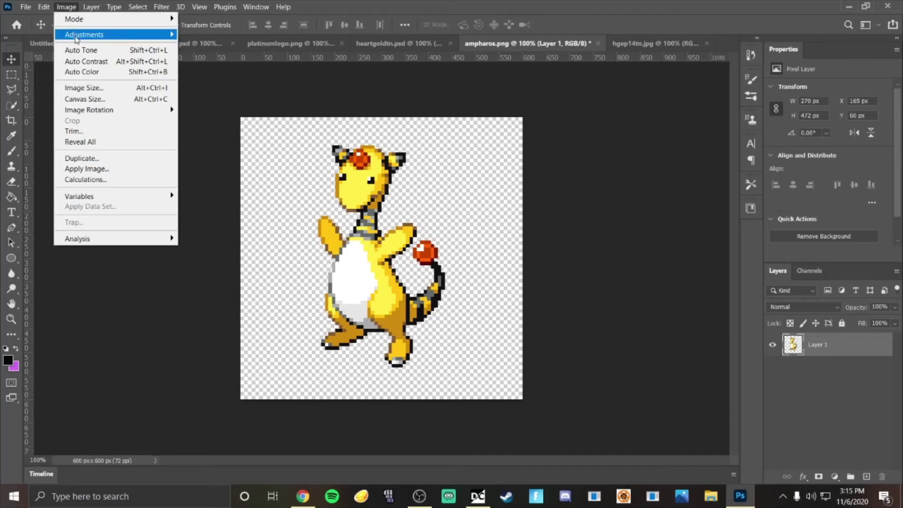
pyautogui.click(84, 88)
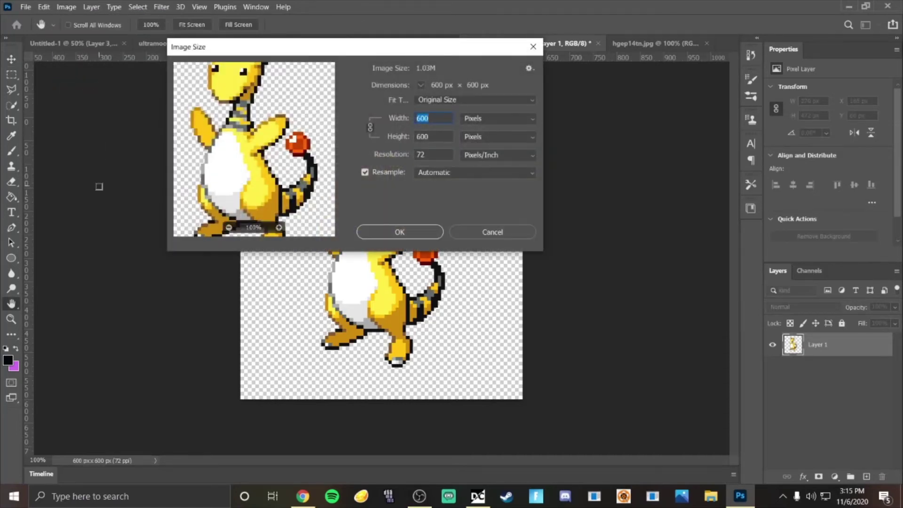
pyautogui.write('80')
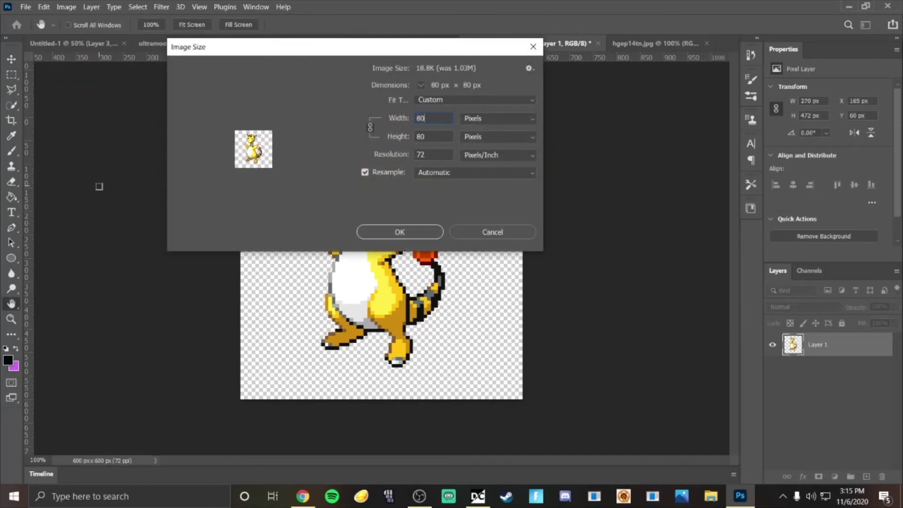
pyautogui.press('BackSpace')
pyautogui.press('BackSpace')
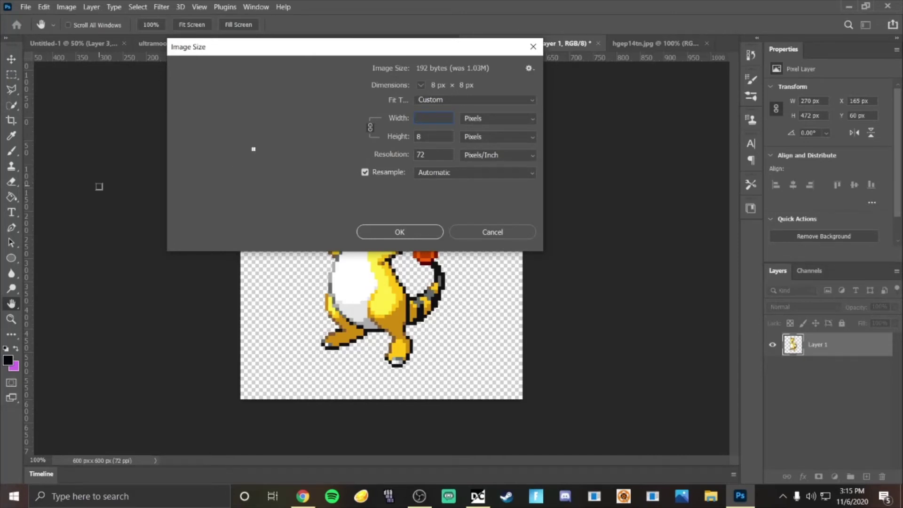
pyautogui.write('1')
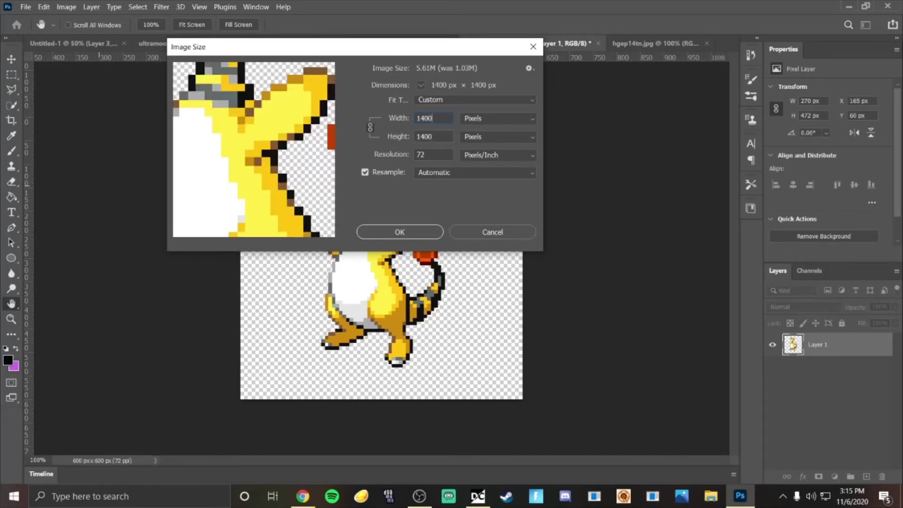
pyautogui.press('BackSpace')
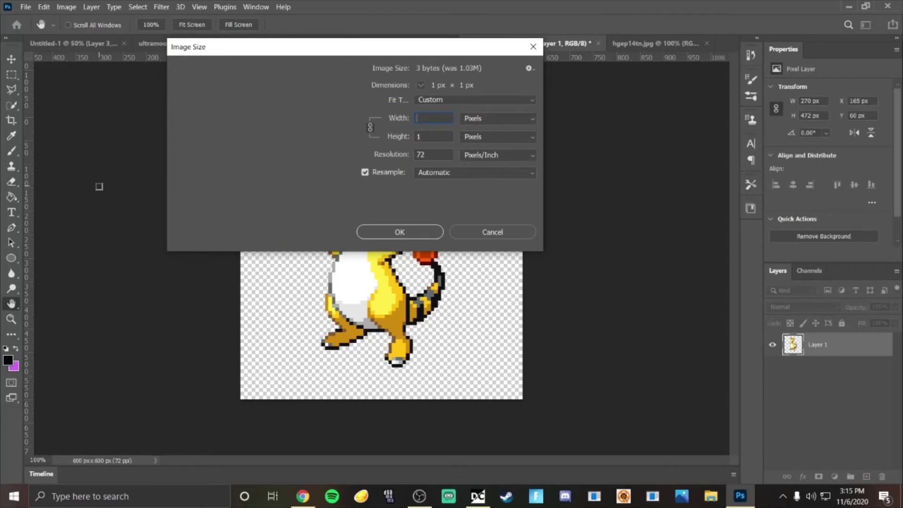
pyautogui.click(496, 233)
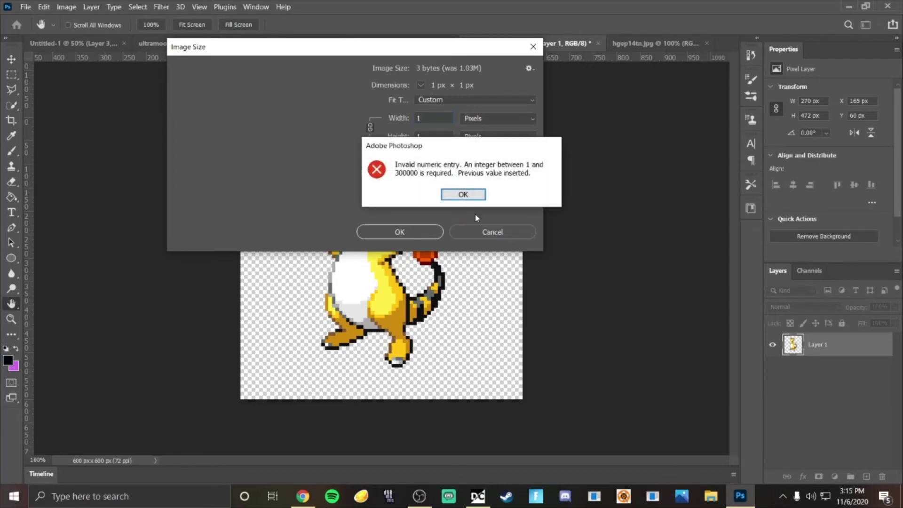
pyautogui.click(450, 196)
pyautogui.hotkey('ctrl', 'z')
pyautogui.hotkey('ctrl', 'z')
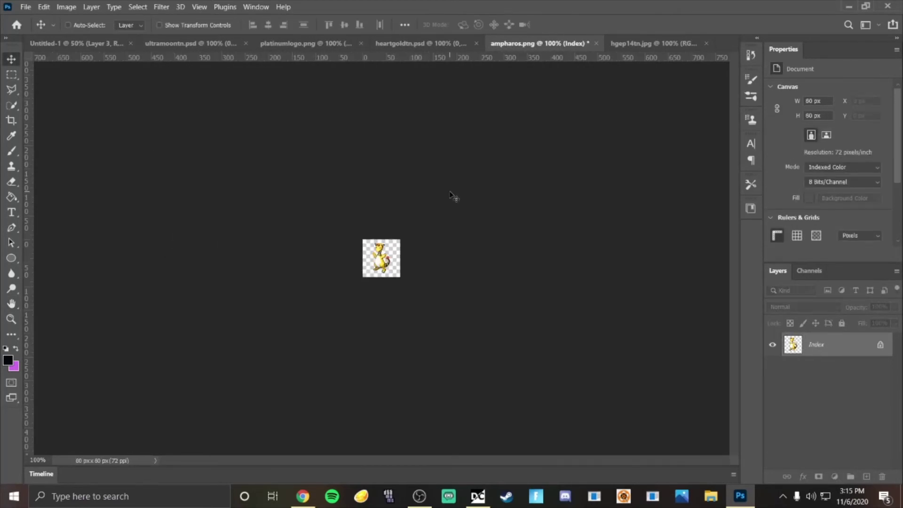
# Step: Try enlarging the 80 px Ampharos sprite to 800 px in RGB Color mode, and undo the resize
pyautogui.click(66, 7)
pyautogui.moveTo(98, 36)
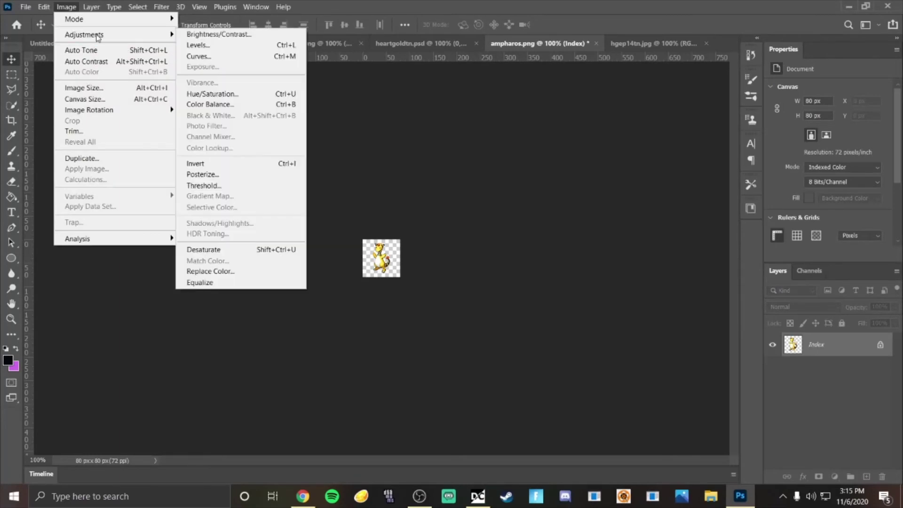
pyautogui.click(198, 62)
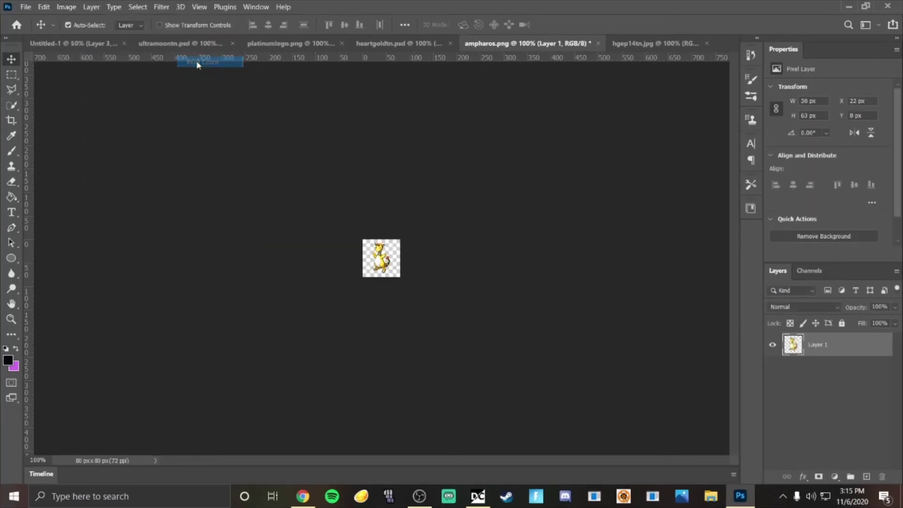
pyautogui.click(66, 7)
pyautogui.click(84, 88)
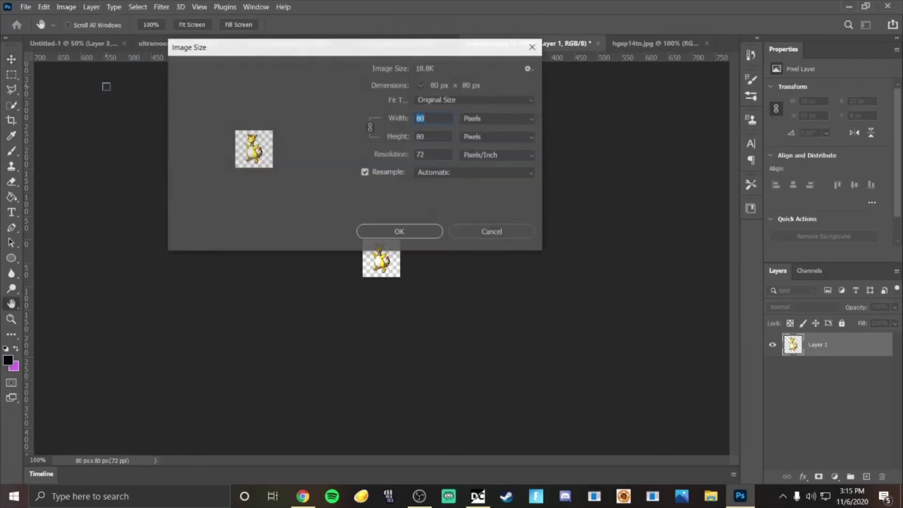
pyautogui.write('800')
pyautogui.press('Return')
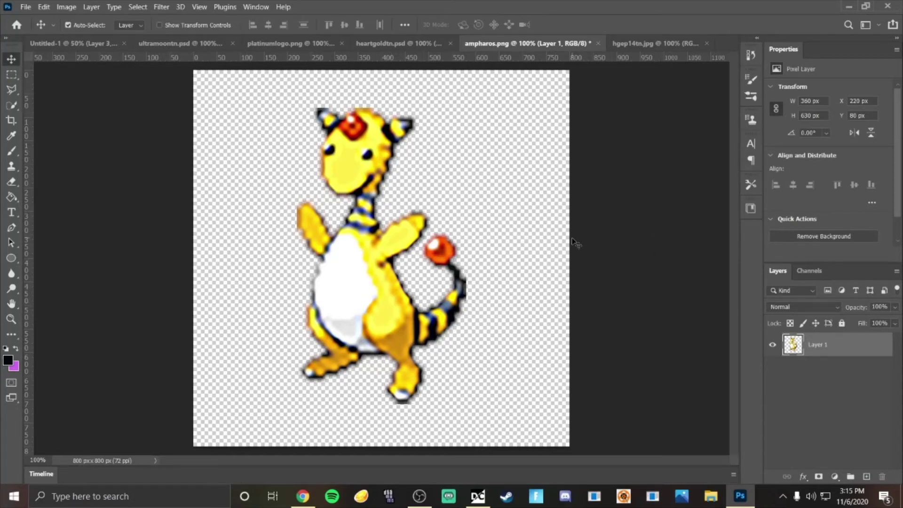
pyautogui.hotkey('ctrl', 'z')
# Step: Convert the 80 px Ampharos sprite to Indexed Color mode with the Exact palette, and enlarge it to 600 x 600 px
pyautogui.click(66, 7)
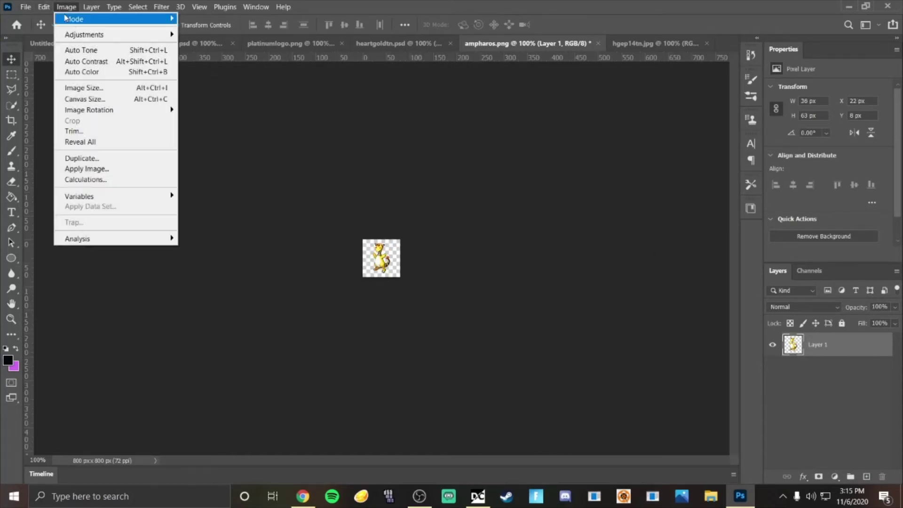
pyautogui.moveTo(73, 21)
pyautogui.click(210, 50)
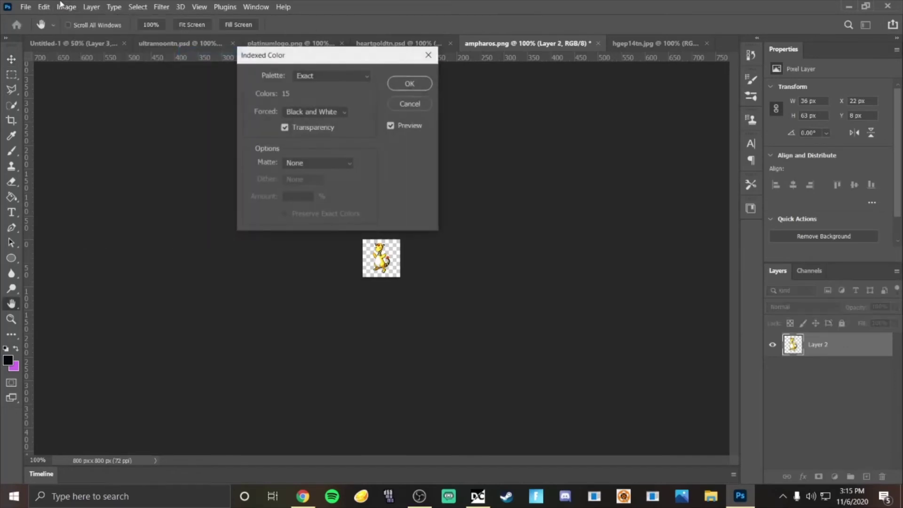
pyautogui.click(409, 83)
pyautogui.click(66, 6)
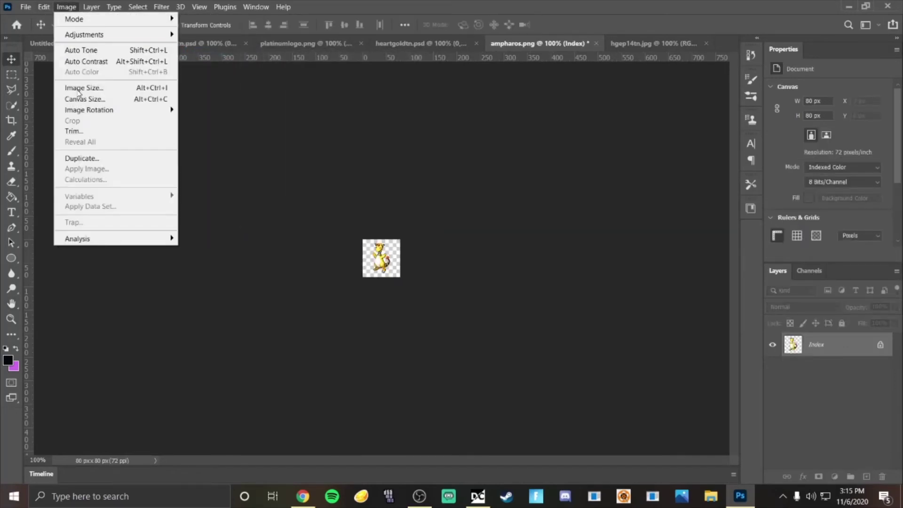
pyautogui.click(84, 88)
pyautogui.write('600')
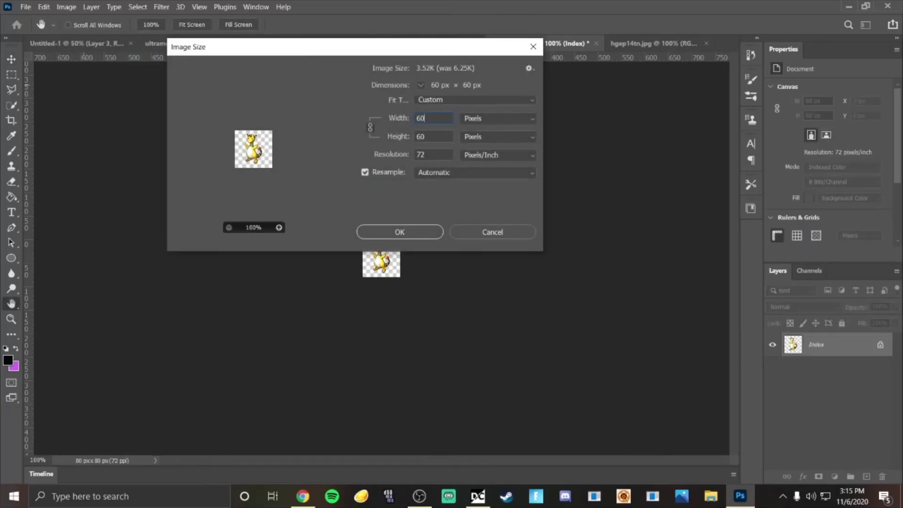
pyautogui.press('Return')
# Step: Convert the enlarged sprite to RGB Color mode and copy it into Untitled-1 over the forest background
pyautogui.click(66, 7)
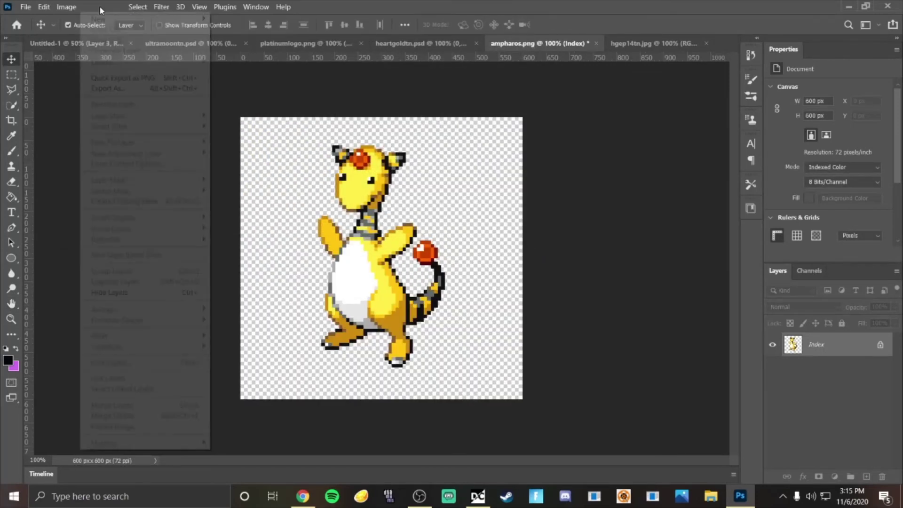
pyautogui.moveTo(122, 19)
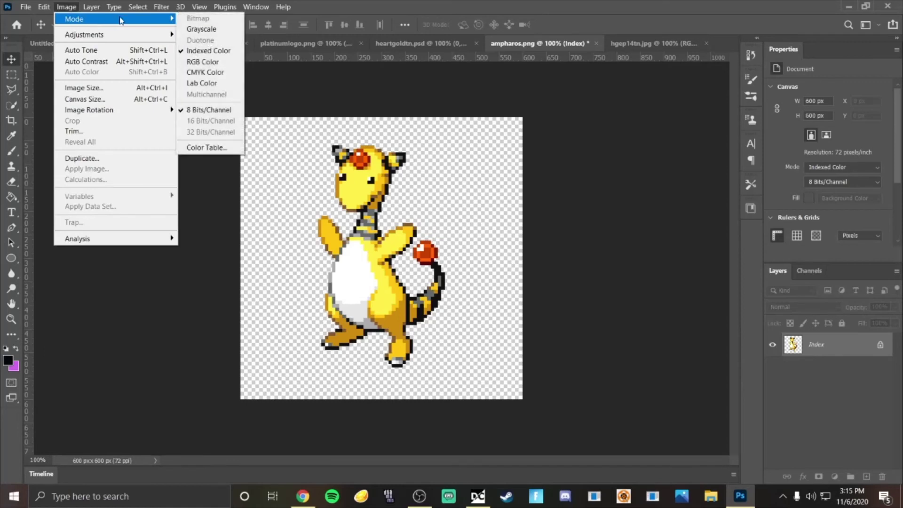
pyautogui.click(202, 61)
pyautogui.moveTo(371, 181); pyautogui.dragTo(449, 240)
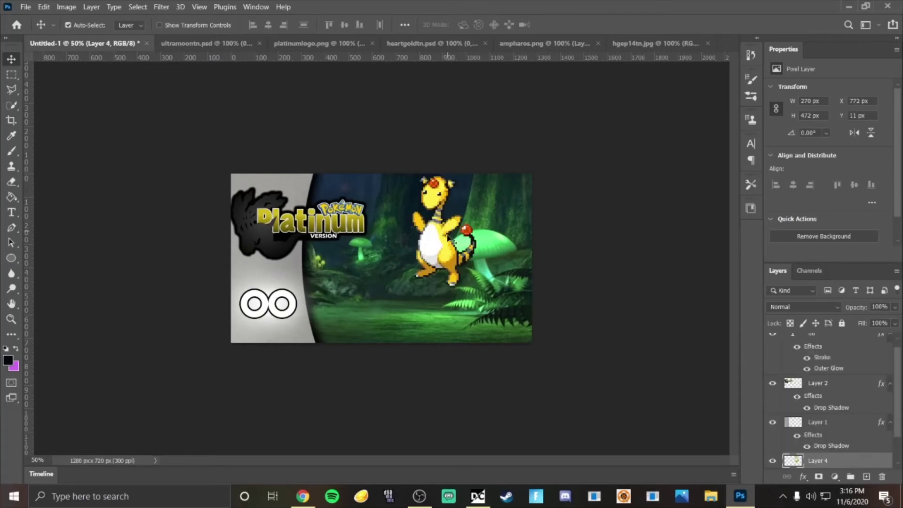
# Step: Scale the Ampharos sprite up to about 616 x 1077 px, letting its lower body run past the canvas's bottom edge
pyautogui.hotkey('ctrl', 't')
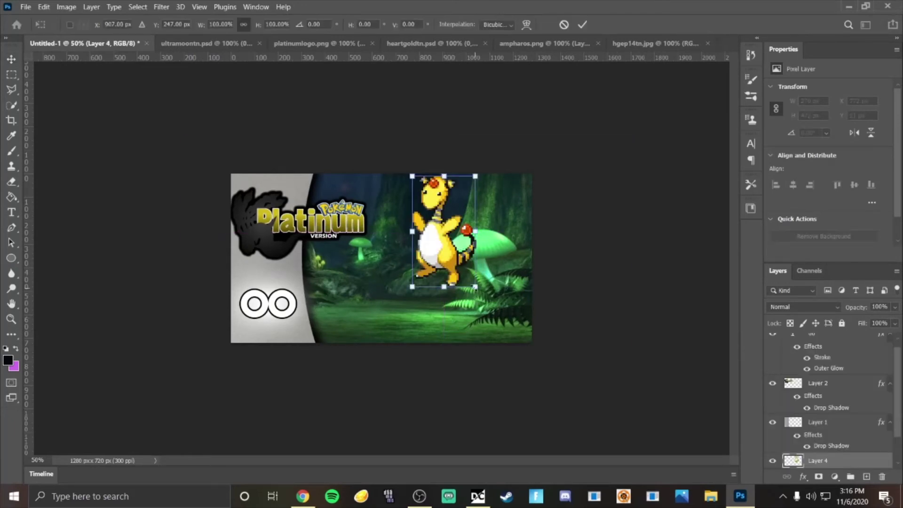
pyautogui.moveTo(475, 286); pyautogui.dragTo(591, 410)
pyautogui.moveTo(494, 337); pyautogui.dragTo(493, 348)
pyautogui.press('Return')
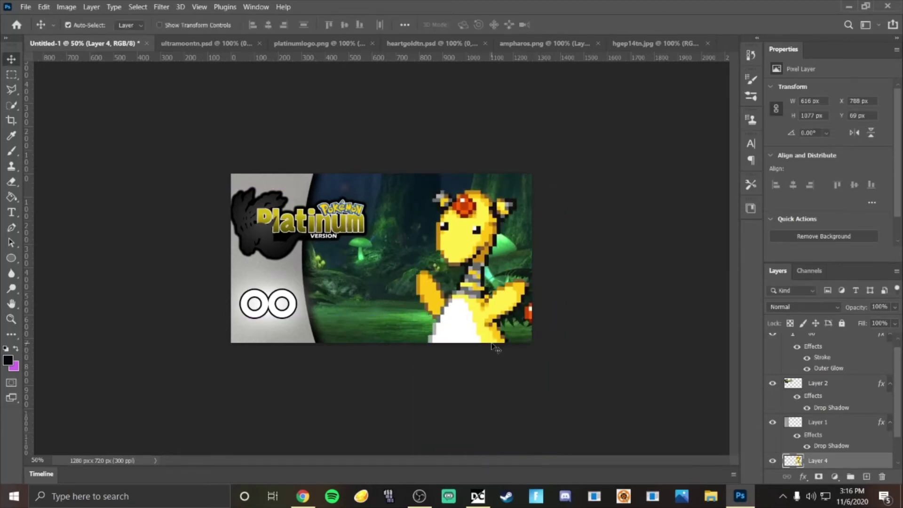
# Step: Nudge the Ampharos sprite left and up to X 766 px, Y 51 px
pyautogui.press('Left')
pyautogui.press('Left')
pyautogui.press('Left')
pyautogui.press('Left')
pyautogui.press('Left')
pyautogui.press('Left')
pyautogui.press('Left')
pyautogui.press('Left')
pyautogui.press('Left')
pyautogui.press('Left')
pyautogui.press('Left')
pyautogui.press('Left')
pyautogui.press('Left')
pyautogui.press('Left')
pyautogui.press('Left')
pyautogui.press('Left')
pyautogui.press('Up')
pyautogui.press('Up')
pyautogui.press('Up')
pyautogui.press('Up')
pyautogui.press('Up')
pyautogui.press('Up')
pyautogui.press('Up')
pyautogui.press('Up')
pyautogui.press('Up')
pyautogui.press('Up')
pyautogui.press('Up')
pyautogui.press('Up')
pyautogui.press('Up')
pyautogui.press('Up')
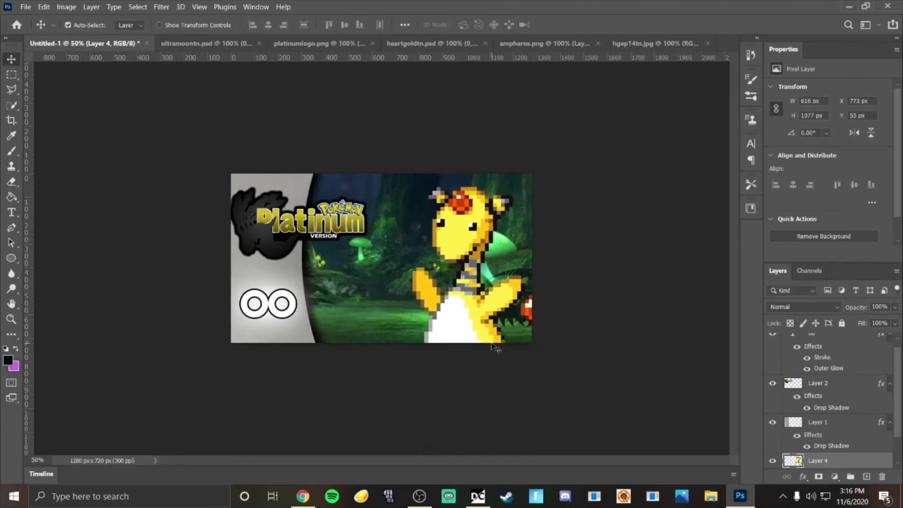
pyautogui.press('Left')
pyautogui.press('Left')
pyautogui.press('Left')
pyautogui.press('Left')
pyautogui.press('Left')
pyautogui.press('Left')
pyautogui.press('Up')
pyautogui.press('Up')
pyautogui.press('Up')
pyautogui.press('Up')
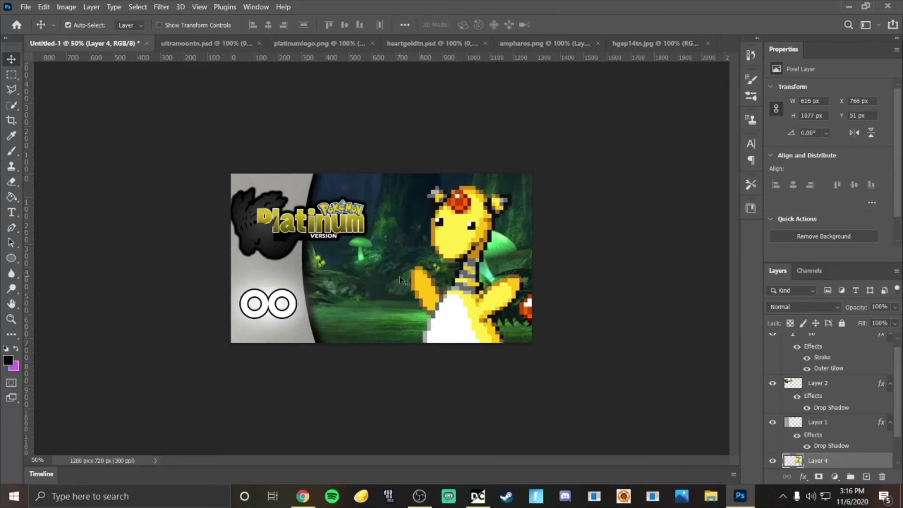
# Step: Try a drop shadow on the Ampharos layer with 29% spread and a size of 51 px
pyautogui.doubleClick(869, 463)
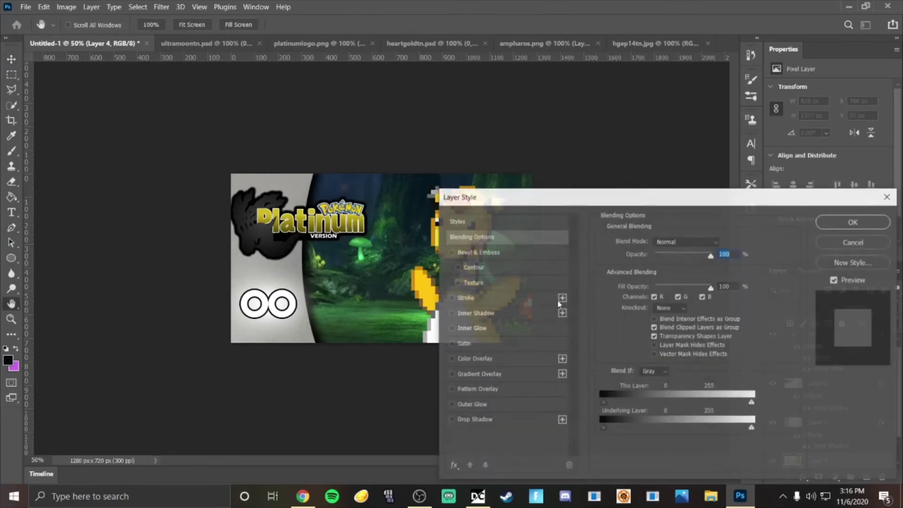
pyautogui.click(489, 420)
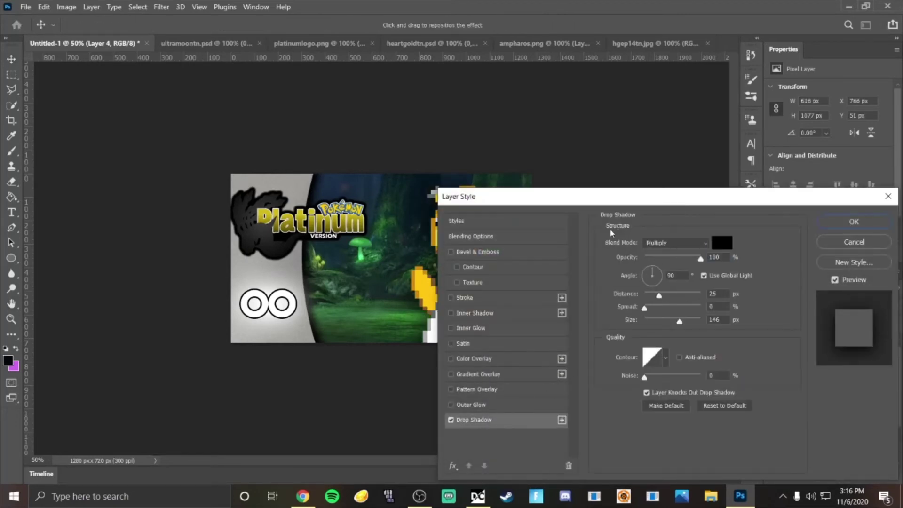
pyautogui.moveTo(585, 203); pyautogui.dragTo(722, 179)
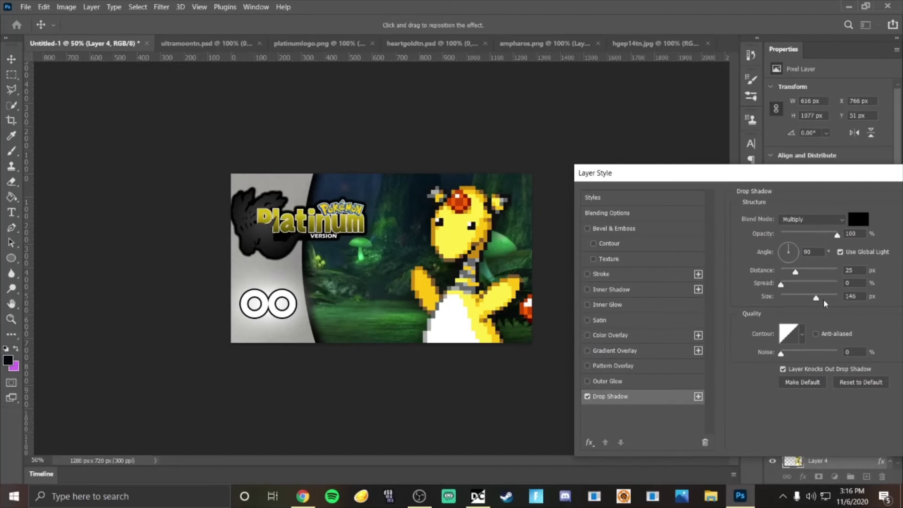
pyautogui.moveTo(816, 301); pyautogui.dragTo(796, 291)
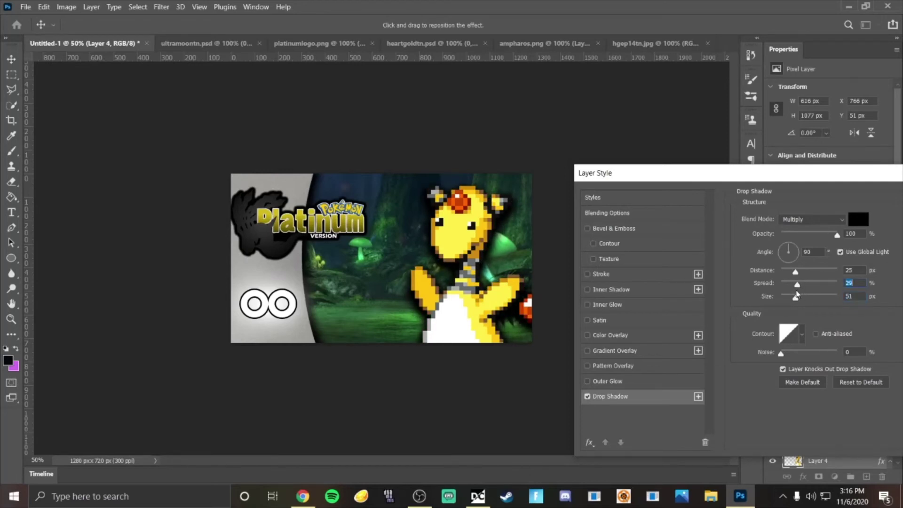
# Step: Replace the Ampharos layer's drop shadow with a white outer glow at a size of 43 px
pyautogui.click(588, 396)
pyautogui.click(618, 366)
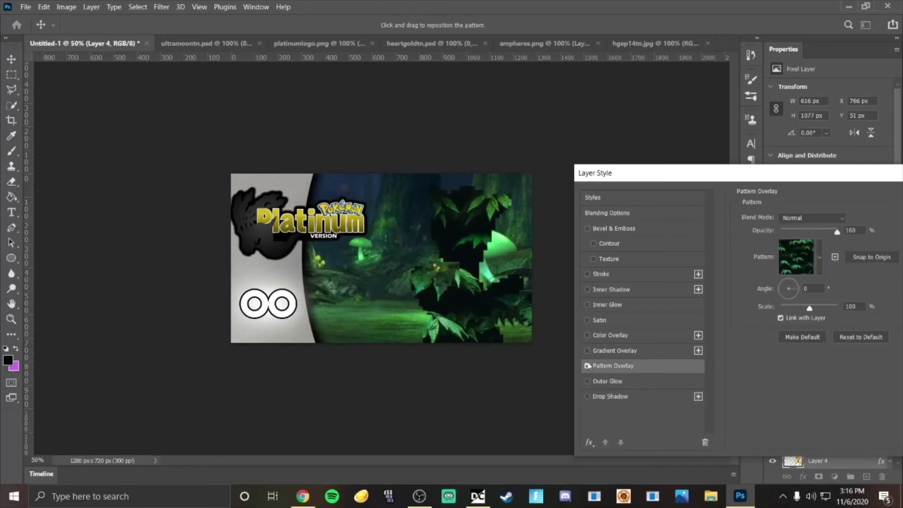
pyautogui.click(587, 366)
pyautogui.click(630, 382)
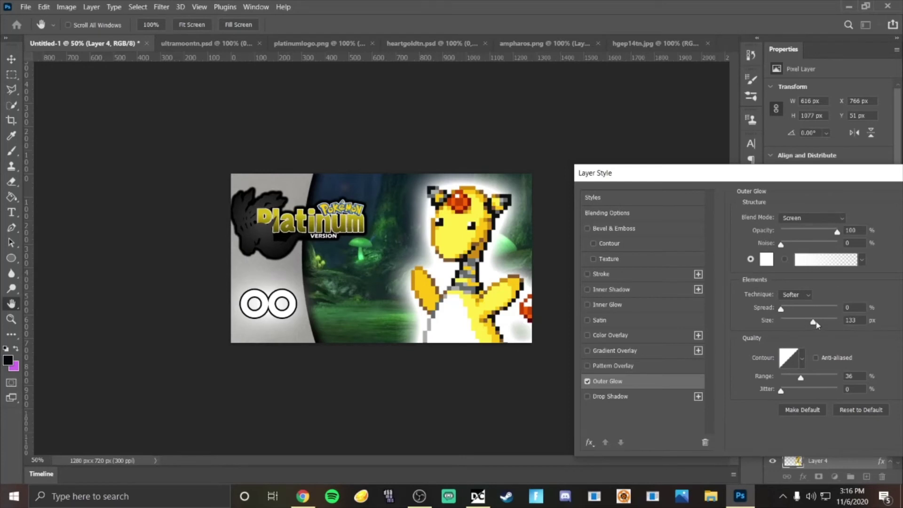
pyautogui.moveTo(816, 325); pyautogui.dragTo(794, 316)
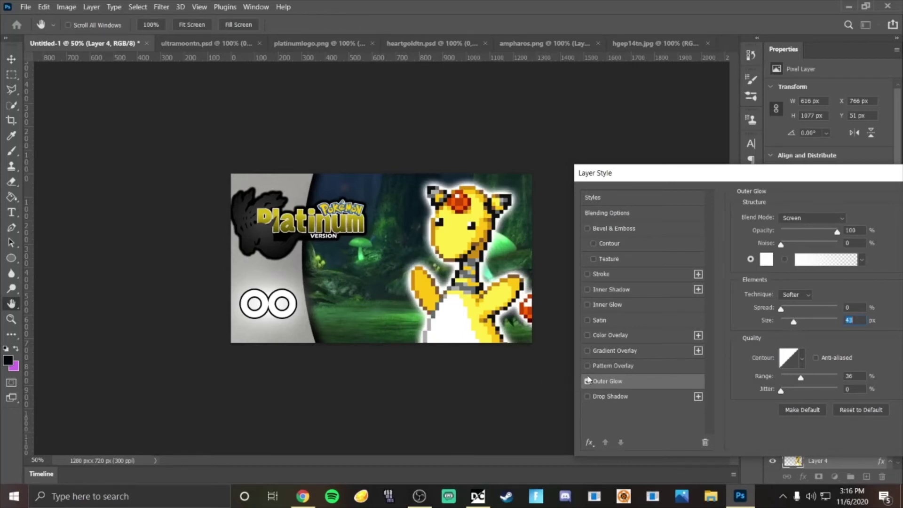
# Step: Try the drop shadow instead of the outer glow, with its colour set to white (ffffff)
pyautogui.click(587, 382)
pyautogui.click(600, 397)
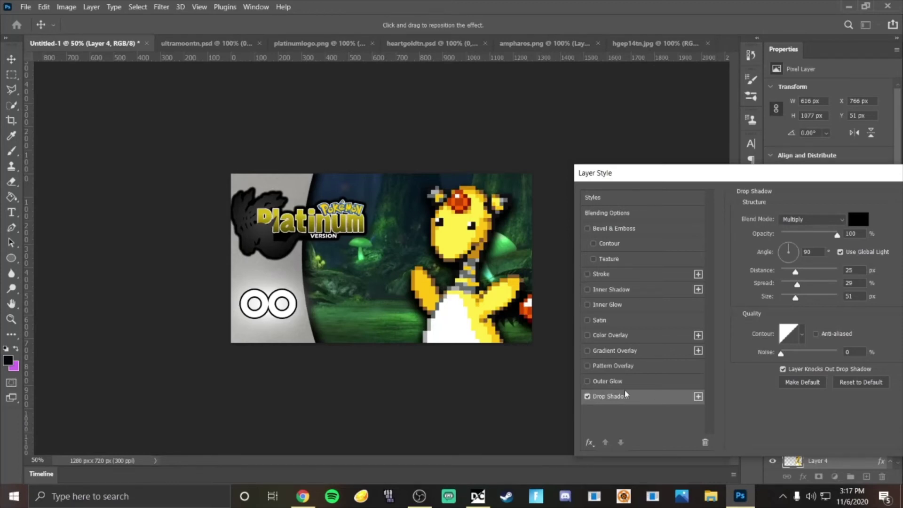
pyautogui.click(855, 226)
pyautogui.moveTo(516, 314); pyautogui.dragTo(465, 248)
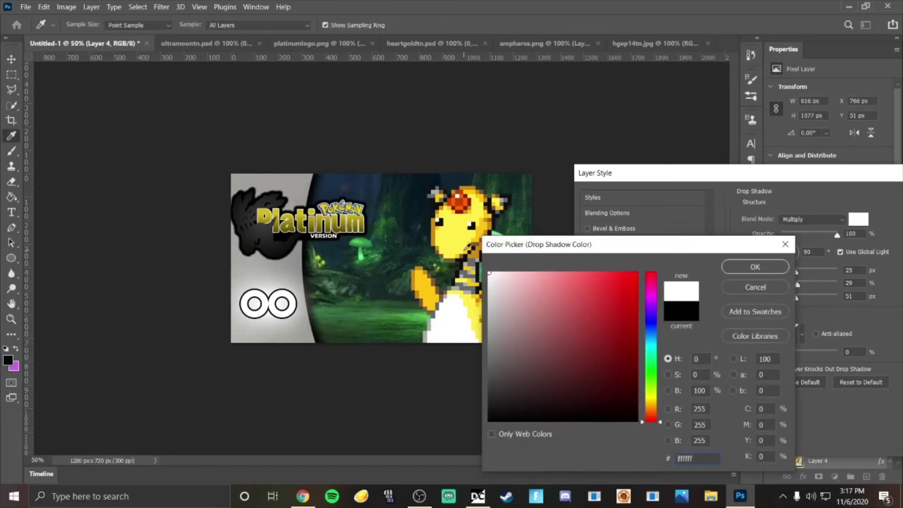
pyautogui.moveTo(535, 258); pyautogui.dragTo(604, 319)
pyautogui.click(791, 333)
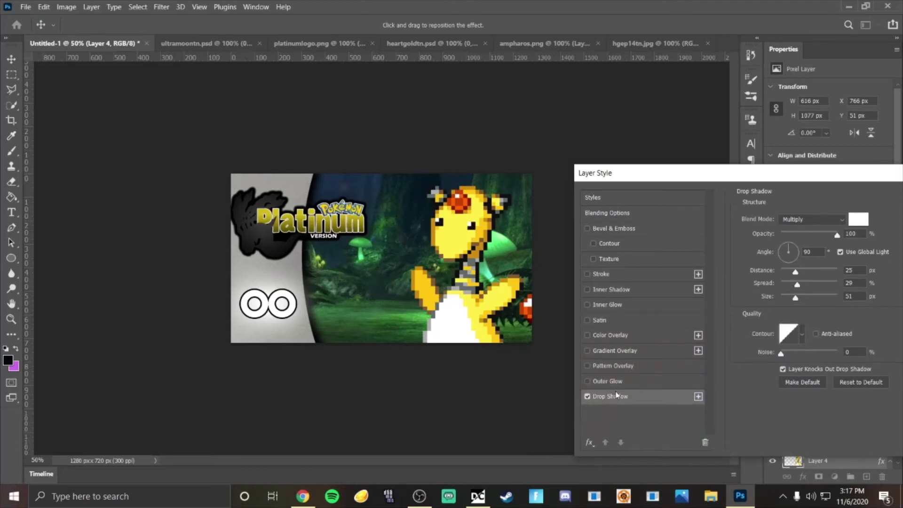
pyautogui.click(588, 397)
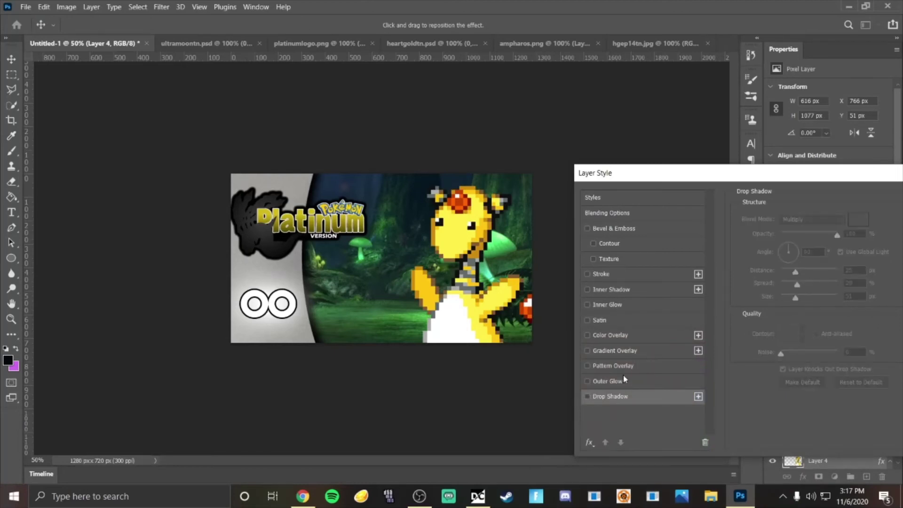
# Step: Switch back to the outer glow and try 000000 as its colour before restoring white
pyautogui.click(624, 385)
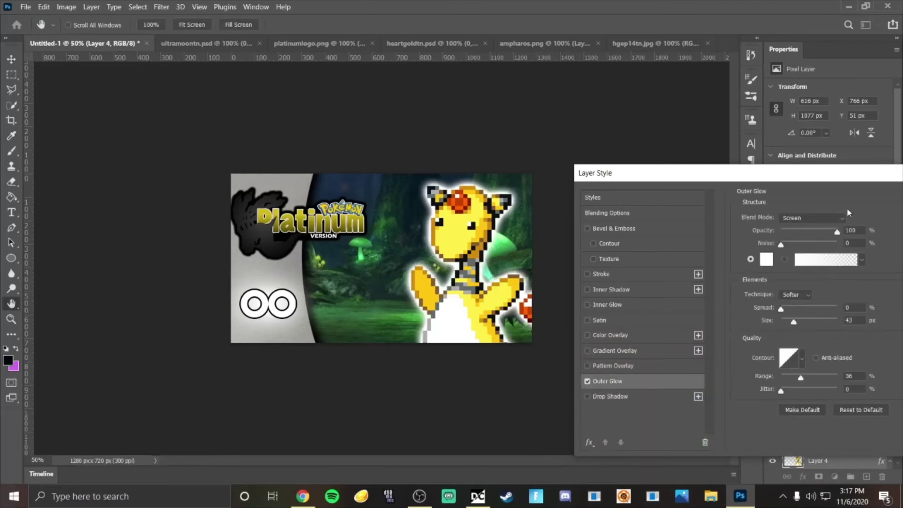
pyautogui.click(764, 261)
pyautogui.write('000000')
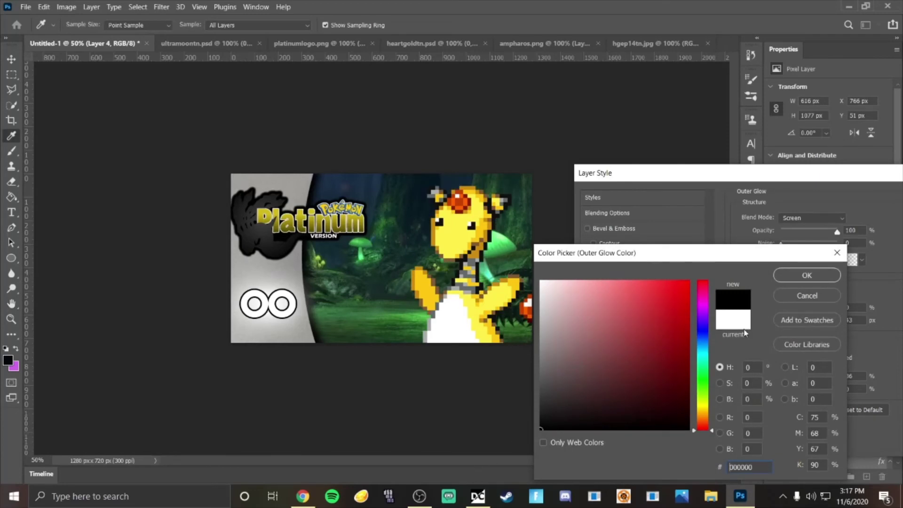
pyautogui.click(730, 321)
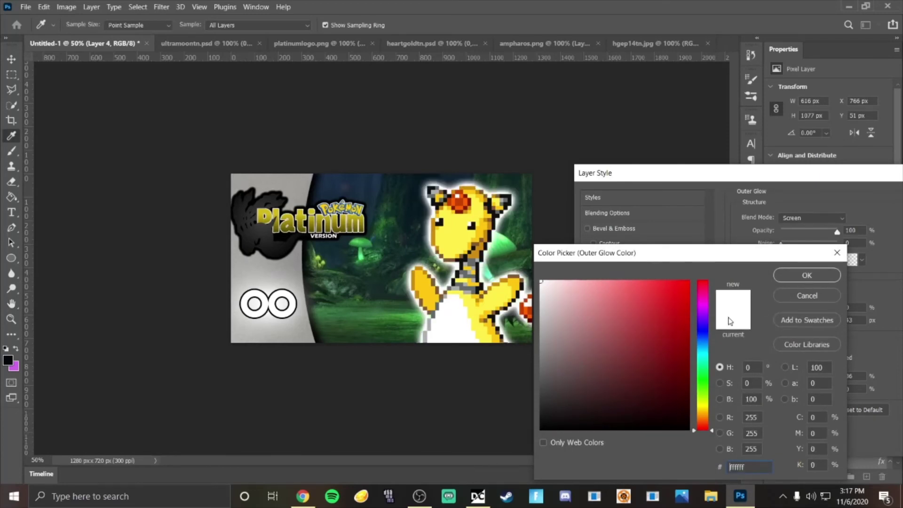
pyautogui.click(799, 278)
# Step: Try adding a black (000000) drop shadow behind the outer glow, with a size of 106 px
pyautogui.click(630, 396)
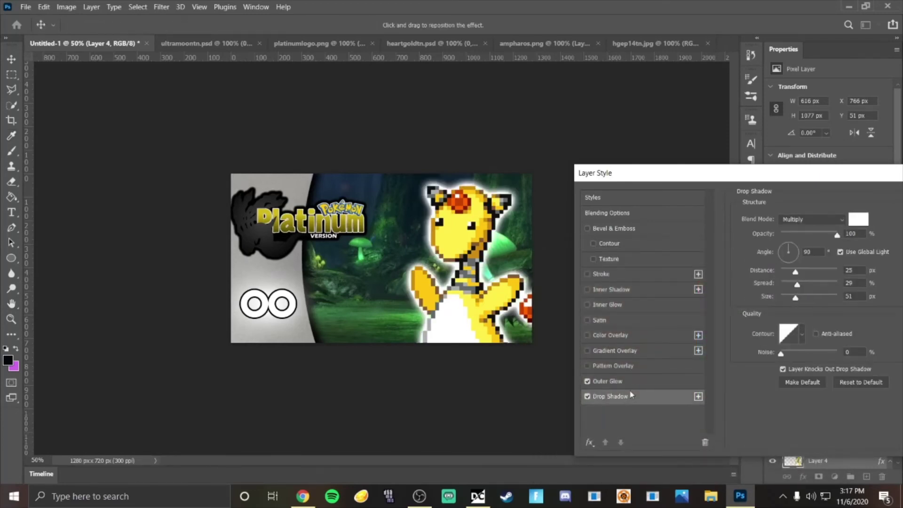
pyautogui.click(858, 219)
pyautogui.write('000000')
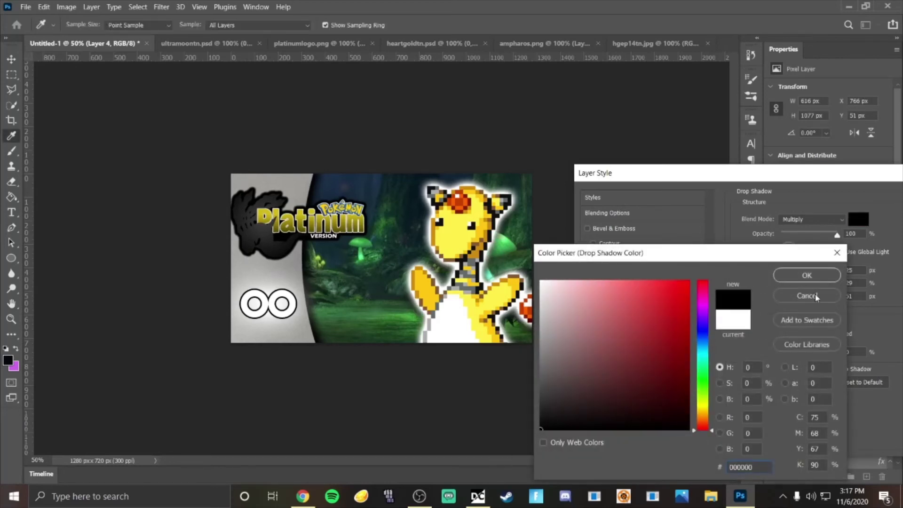
pyautogui.click(806, 276)
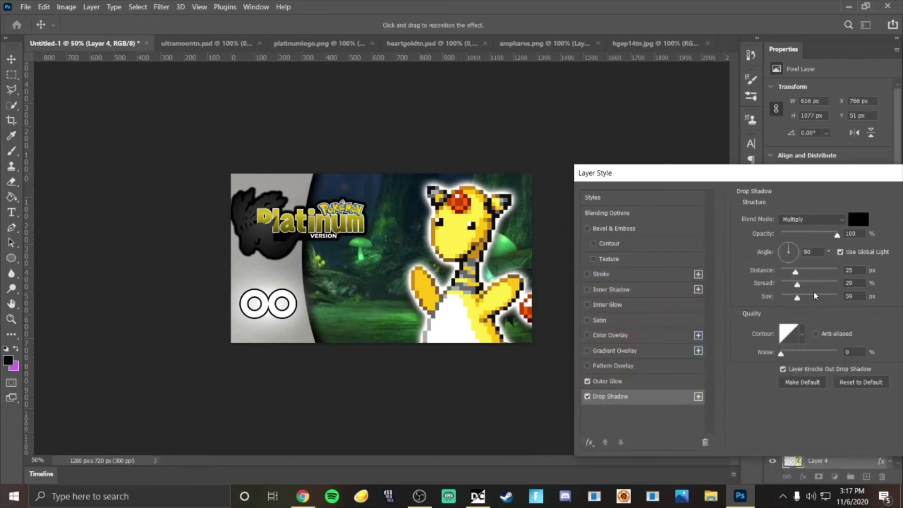
pyautogui.moveTo(795, 296); pyautogui.dragTo(807, 297)
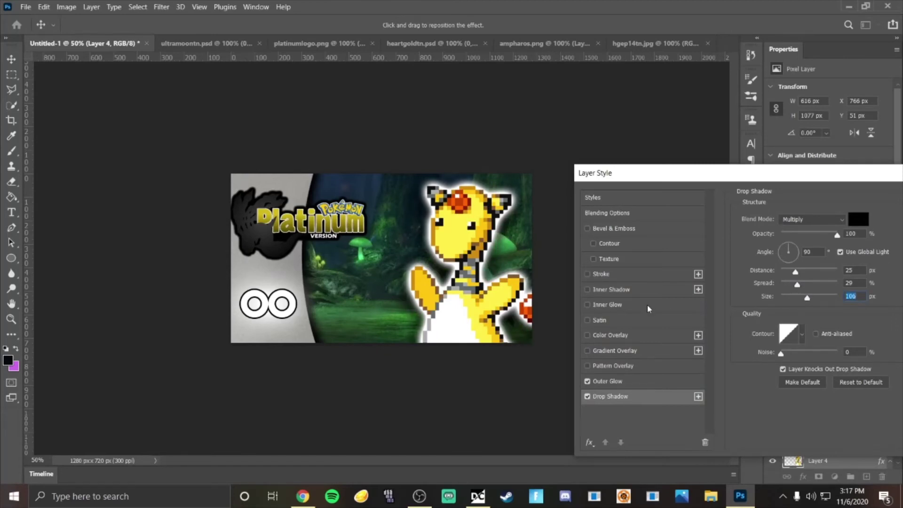
# Step: Compare the Ampharos sprite with the outer glow and drop shadow each switched off and on
pyautogui.click(588, 382)
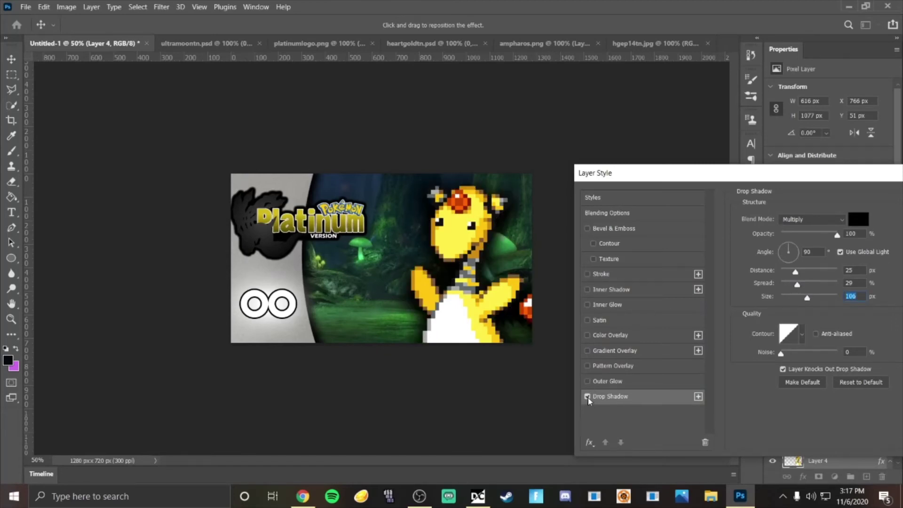
pyautogui.click(587, 381)
pyautogui.click(587, 397)
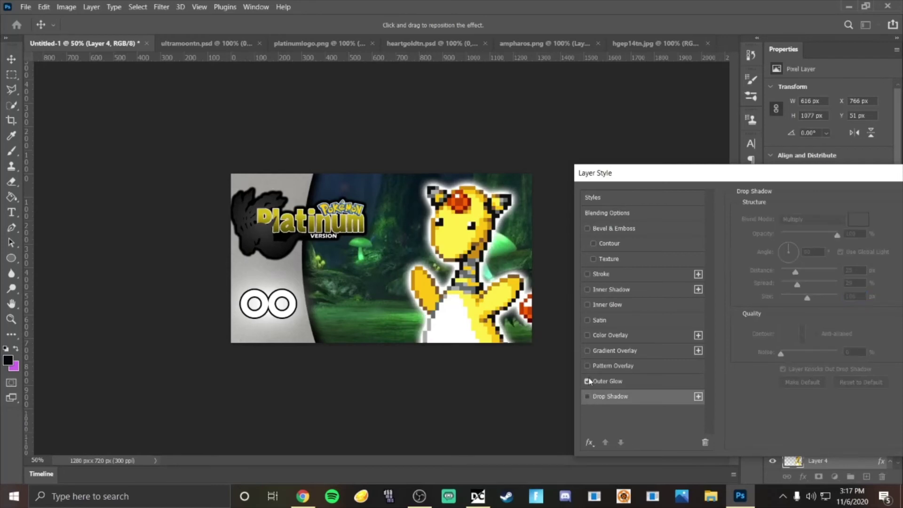
pyautogui.click(588, 397)
# Step: Remove the drop shadow from the Ampharos layer and apply the style with only the outer glow
pyautogui.moveTo(453, 276)
pyautogui.mouseDown()
pyautogui.moveTo(509, 280)
pyautogui.moveTo(470, 301)
pyautogui.moveTo(489, 290)
pyautogui.moveTo(424, 282)
pyautogui.moveTo(461, 254)
pyautogui.moveTo(444, 239)
pyautogui.moveTo(423, 316)
pyautogui.moveTo(441, 265)
pyautogui.mouseUp()
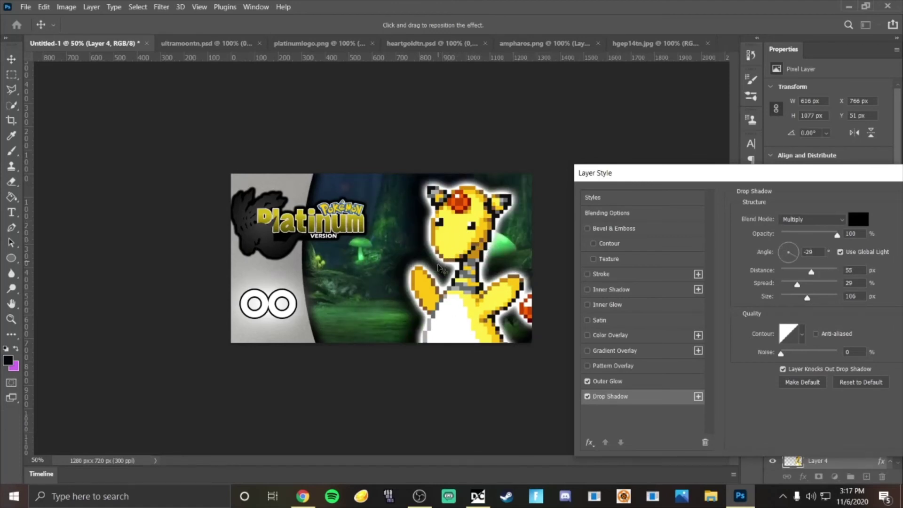
pyautogui.hotkey('ctrl', 'z')
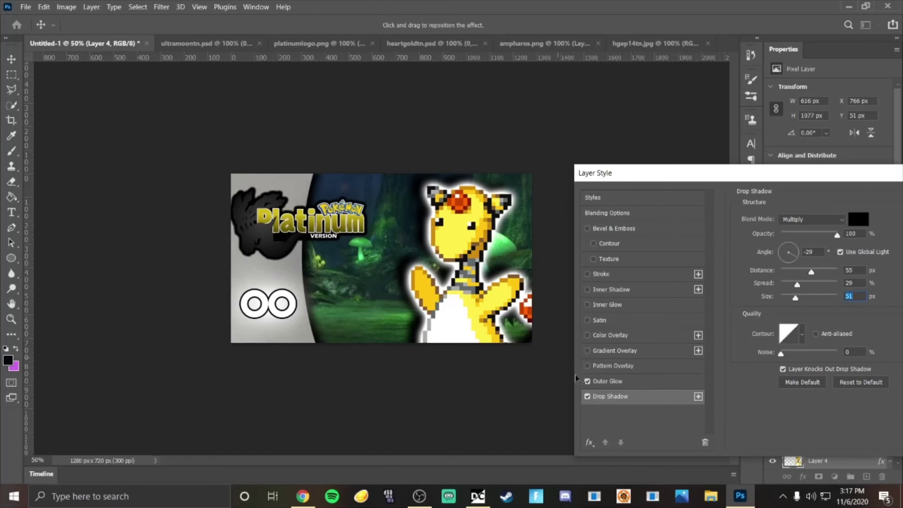
pyautogui.click(587, 397)
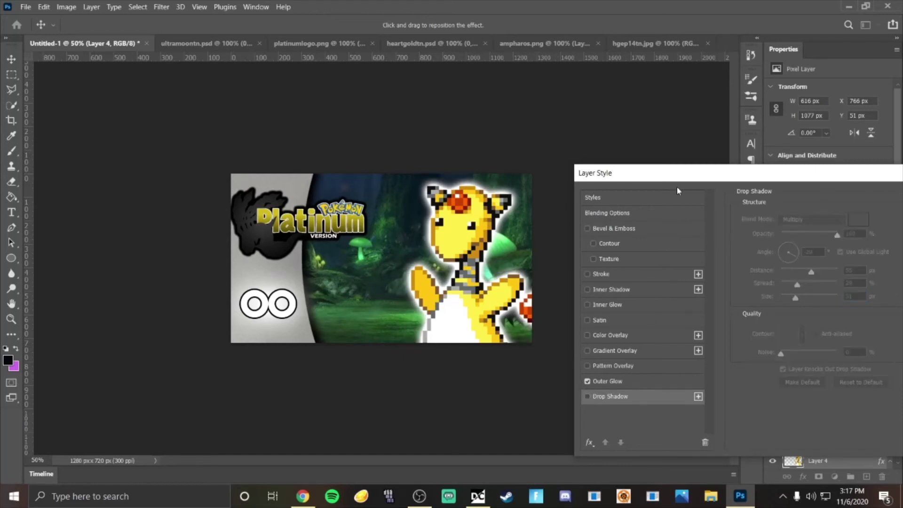
pyautogui.moveTo(689, 172); pyautogui.dragTo(412, 329)
pyautogui.click(713, 354)
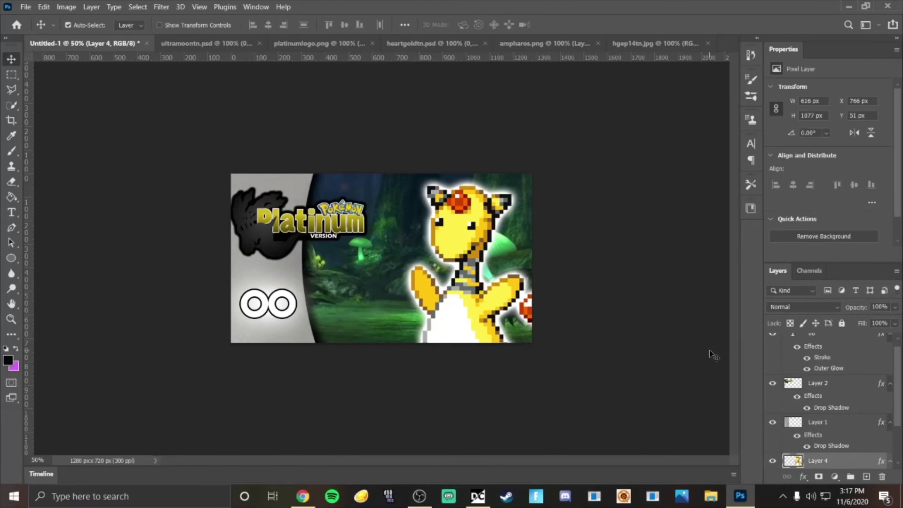
# Step: Close the ultramoontn.psd and platinumlogo.png documents
pyautogui.click(259, 44)
pyautogui.click(471, 192)
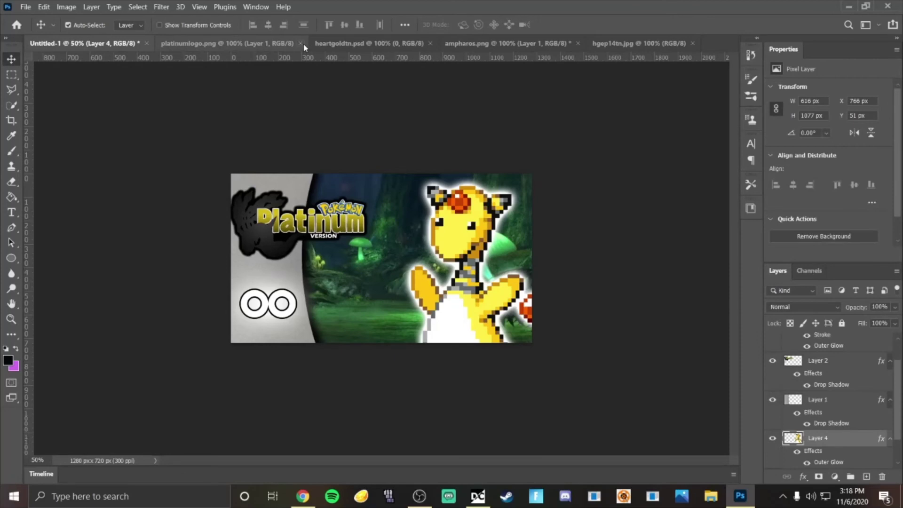
pyautogui.click(301, 44)
# Step: Look over the heartgoldtn.psd template and close the ampharos.png document
pyautogui.click(210, 44)
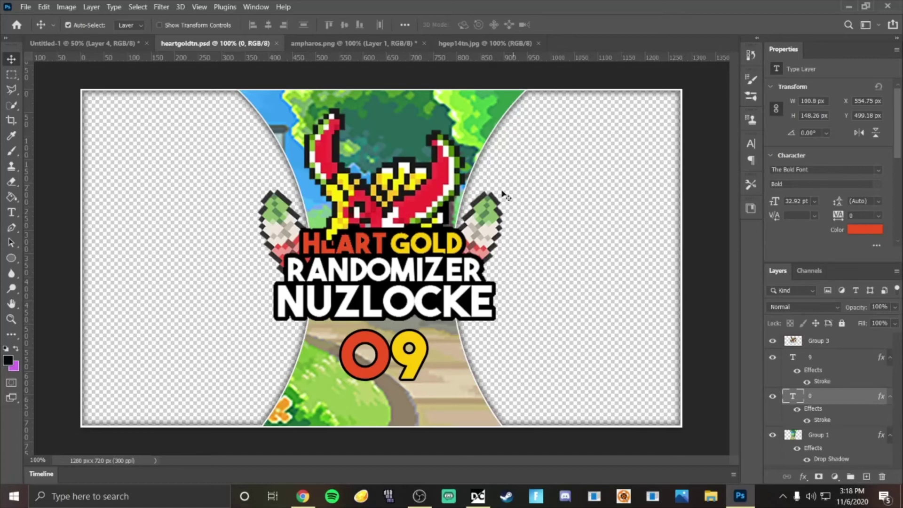
pyautogui.click(87, 49)
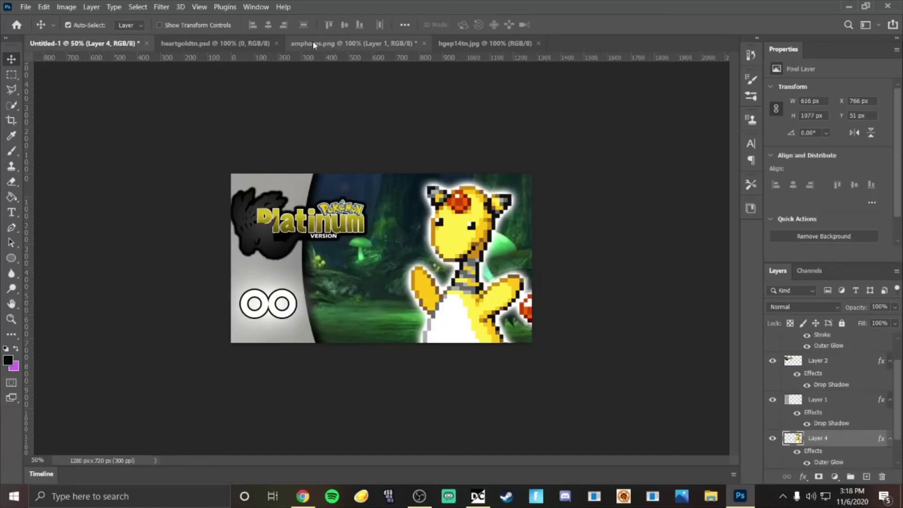
pyautogui.click(215, 43)
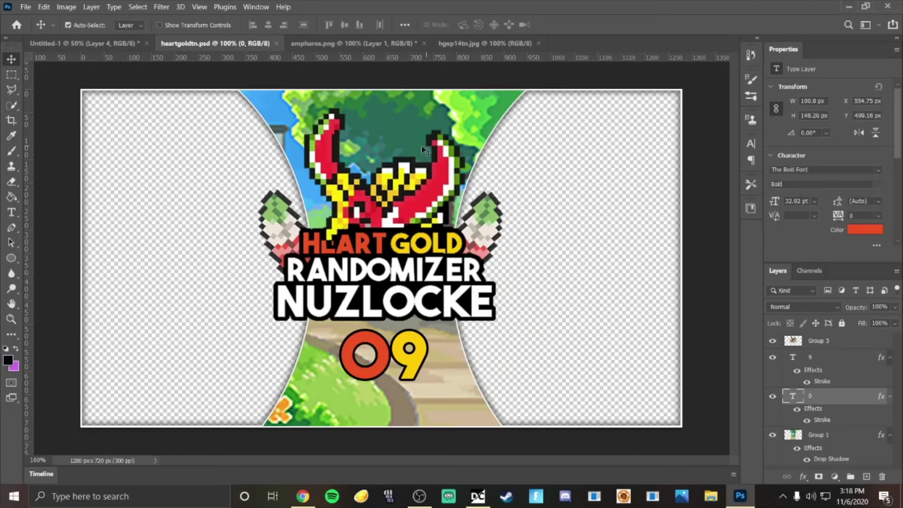
pyautogui.click(372, 45)
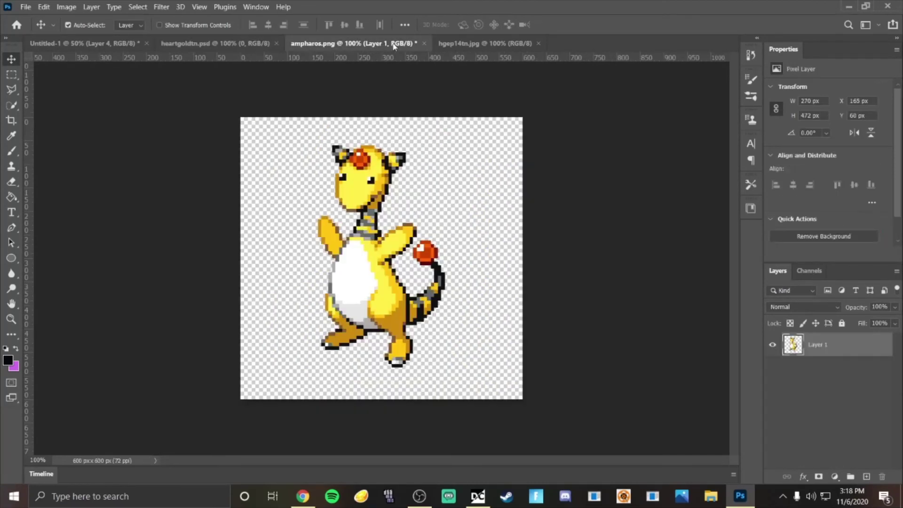
pyautogui.click(424, 43)
pyautogui.click(469, 194)
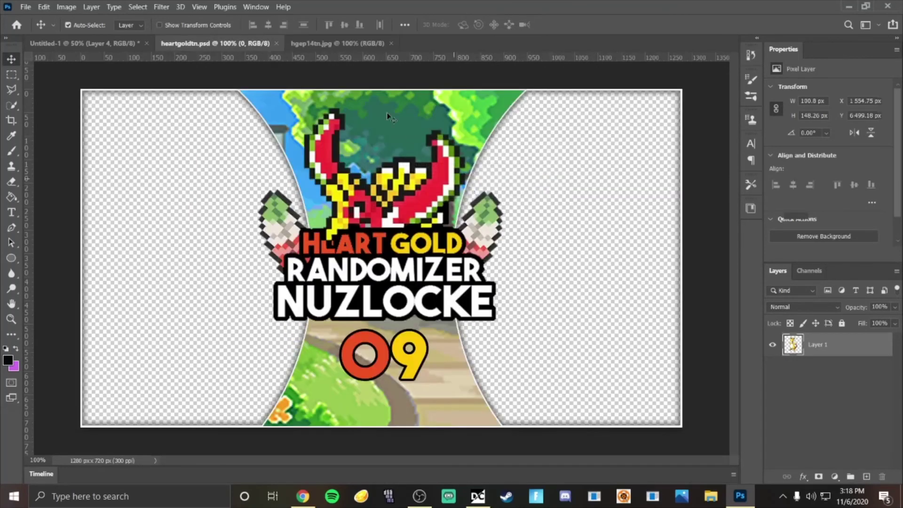
# Step: In hgep14tn.jpg, select the person in the blue shirt, including face and hair, with the Quick Selection tool
pyautogui.click(319, 43)
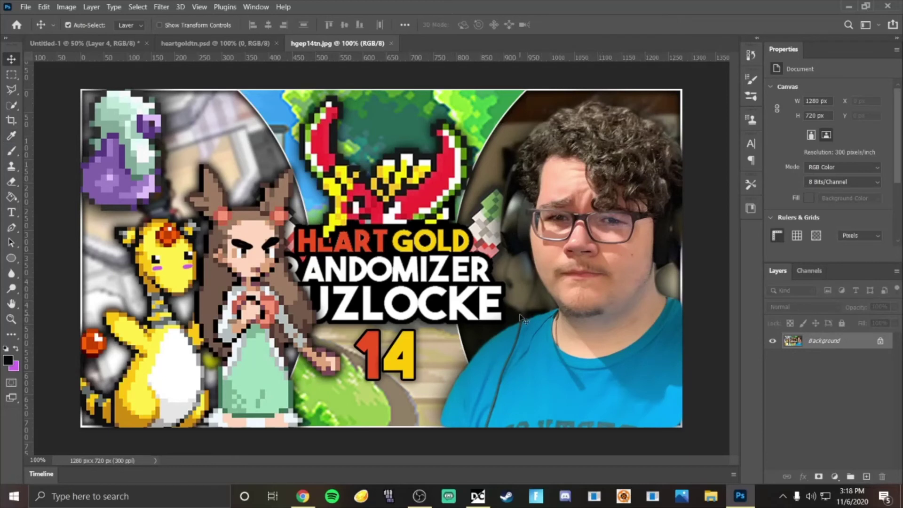
pyautogui.click(12, 106)
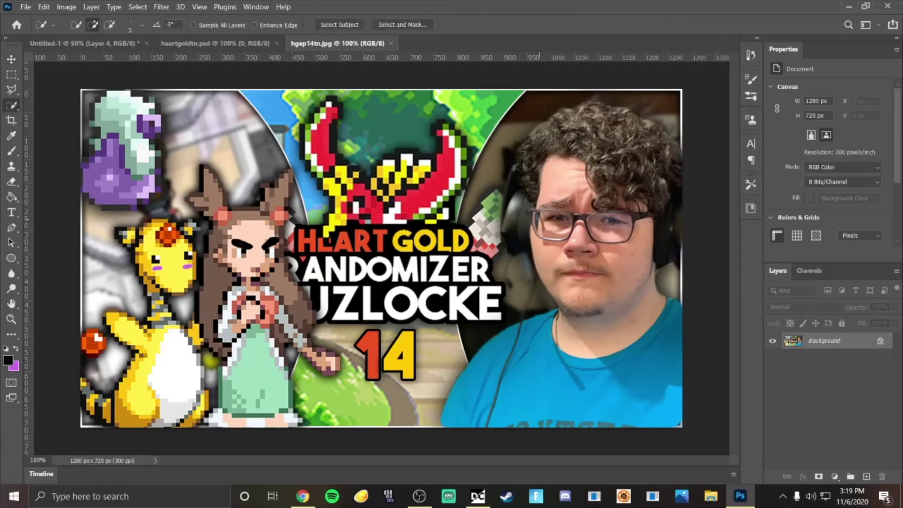
pyautogui.moveTo(570, 188)
pyautogui.mouseDown()
pyautogui.moveTo(574, 381)
pyautogui.moveTo(508, 414)
pyautogui.mouseUp()
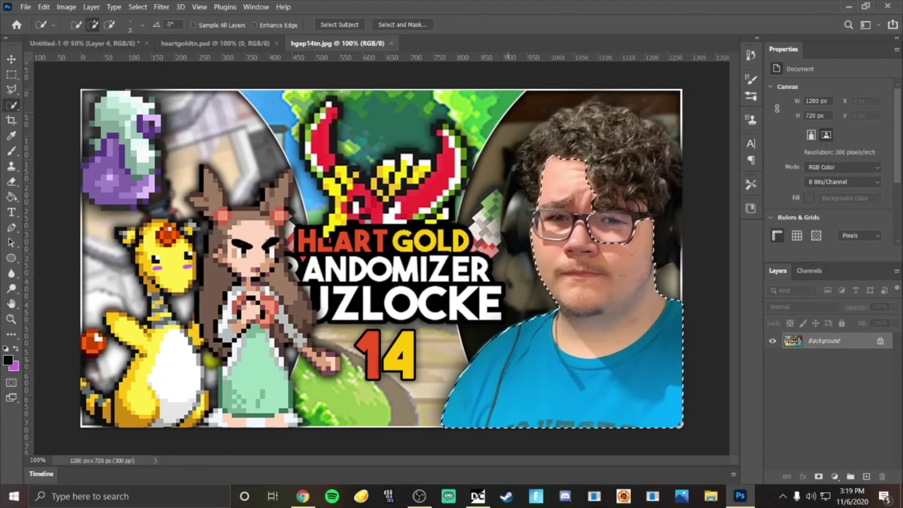
pyautogui.moveTo(611, 229)
pyautogui.mouseDown()
pyautogui.moveTo(555, 193)
pyautogui.moveTo(525, 189)
pyautogui.moveTo(607, 141)
pyautogui.moveTo(639, 141)
pyautogui.mouseUp()
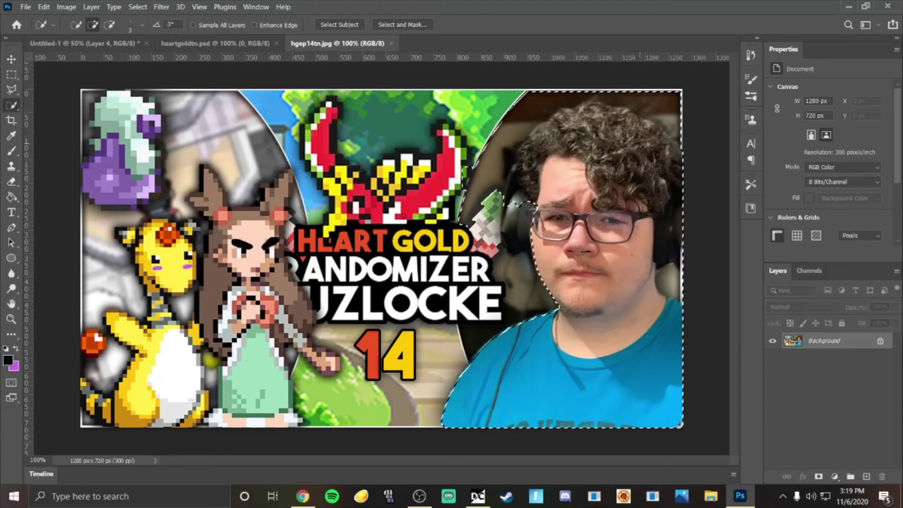
# Step: Copy the selected portrait area and paste it as a new layer in hgep14tn.jpg
pyautogui.click(45, 6)
pyautogui.click(54, 83)
pyautogui.click(47, 8)
pyautogui.click(55, 105)
# Step: Try moving the pasted portrait down and right to about X 801 px, Y 37 px, and undo the move
pyautogui.click(12, 59)
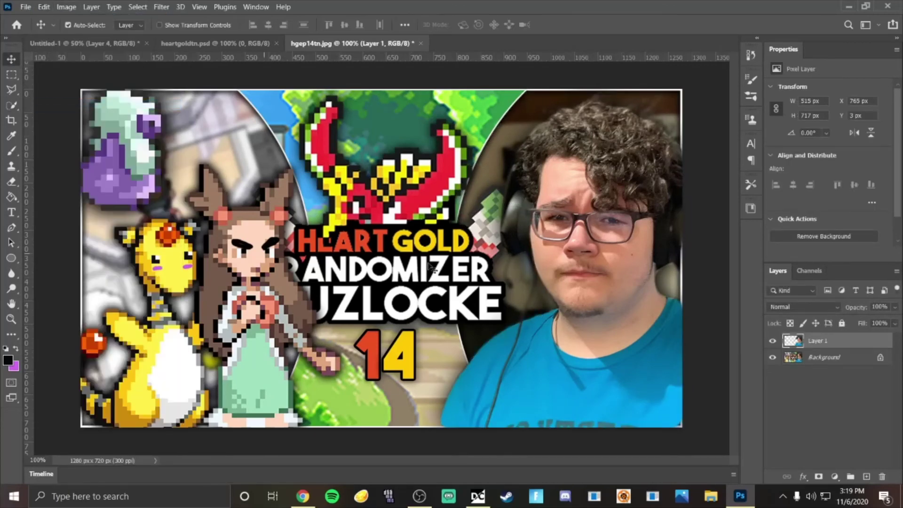
pyautogui.moveTo(464, 161); pyautogui.dragTo(569, 252)
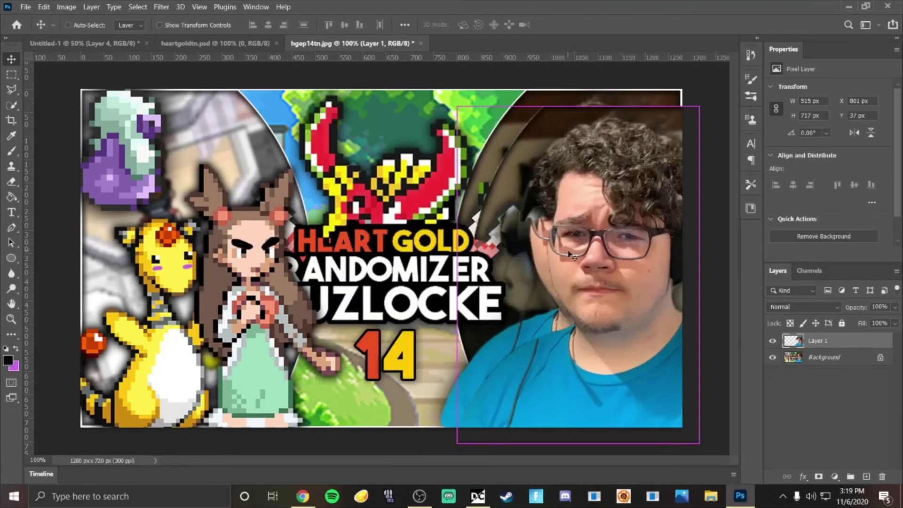
pyautogui.hotkey('ctrl', 'z')
pyautogui.click(524, 279)
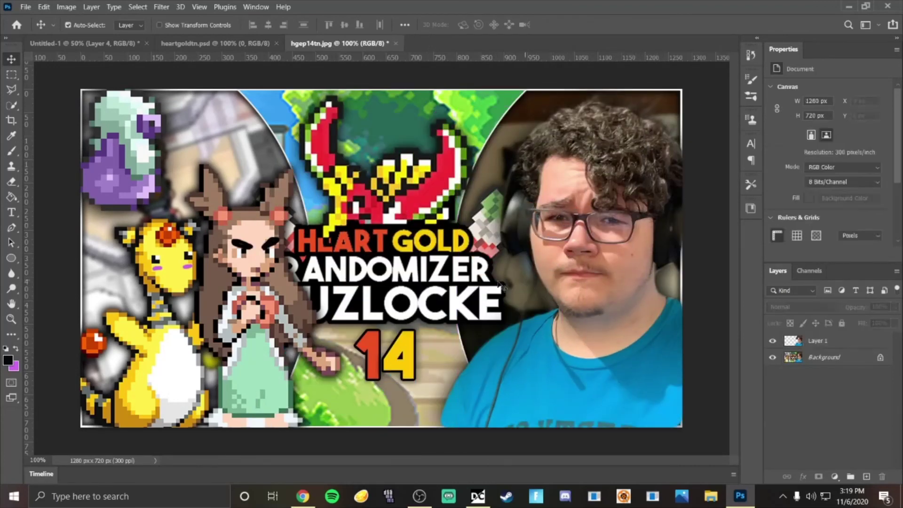
# Step: Switch to the Blur tool and make the pasted portrait layer, Layer 1, active in hgep14tn.jpg
pyautogui.click(11, 273)
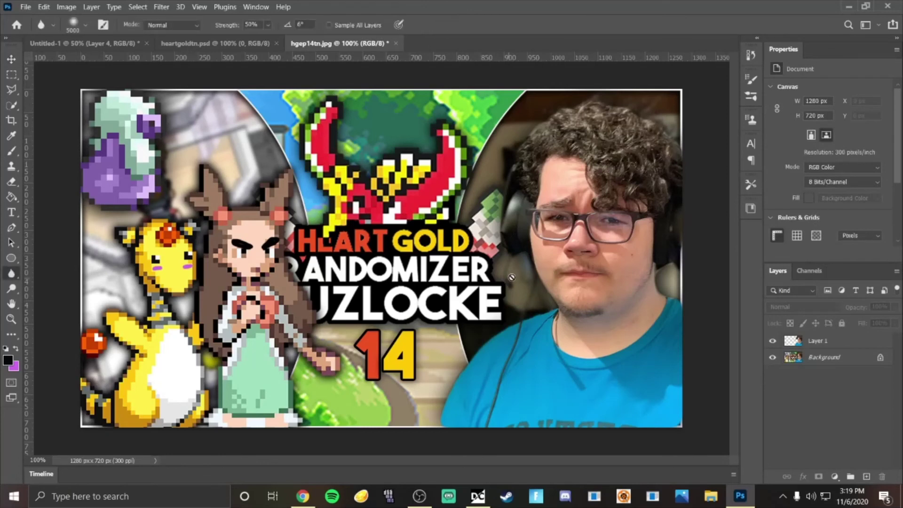
pyautogui.click(521, 271)
pyautogui.click(454, 194)
pyautogui.click(836, 342)
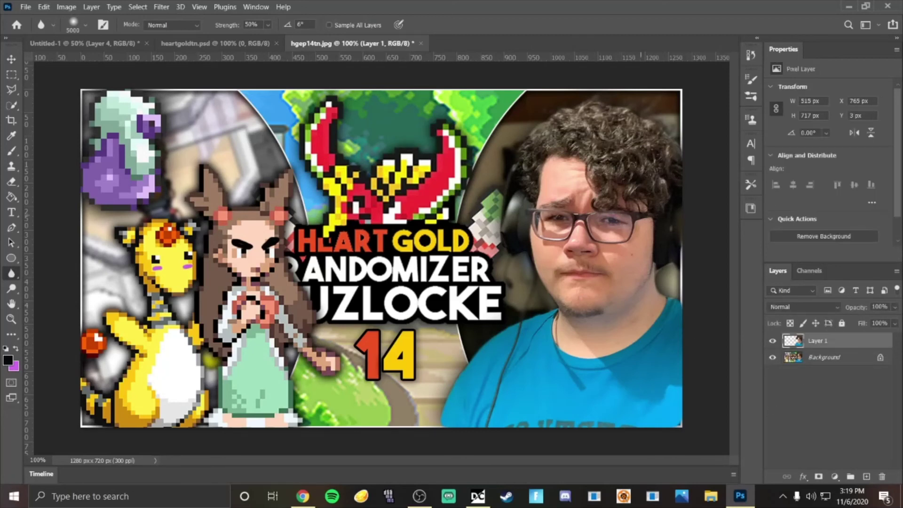
# Step: In heartgoldtn.psd, try moving the framed background, Group 1, to about X -35 px, Y 22 px, and undo the move
pyautogui.click(267, 42)
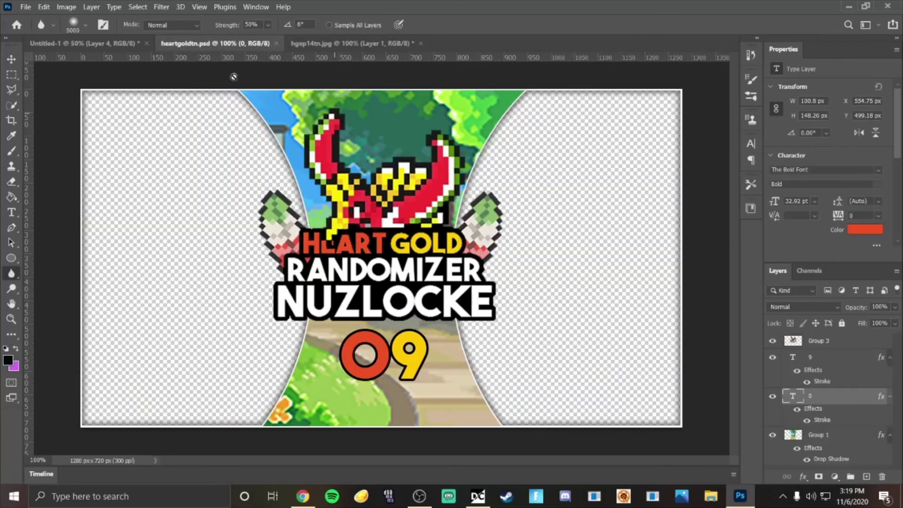
pyautogui.click(12, 59)
pyautogui.moveTo(387, 133)
pyautogui.mouseDown()
pyautogui.moveTo(465, 191)
pyautogui.moveTo(385, 115)
pyautogui.moveTo(369, 133)
pyautogui.mouseUp()
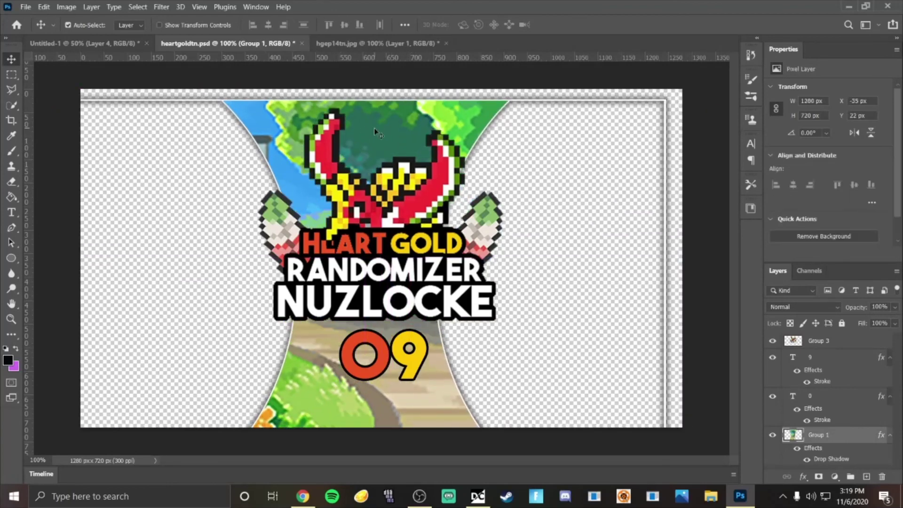
pyautogui.hotkey('ctrl', 'z')
# Step: Try moving the Heart Gold logo, Group 3, up to about X 378 px, Y 20 px, and across to the right, undoing each move
pyautogui.moveTo(365, 200)
pyautogui.mouseDown()
pyautogui.moveTo(395, 331)
pyautogui.moveTo(366, 265)
pyautogui.moveTo(372, 273)
pyautogui.moveTo(377, 204)
pyautogui.mouseUp()
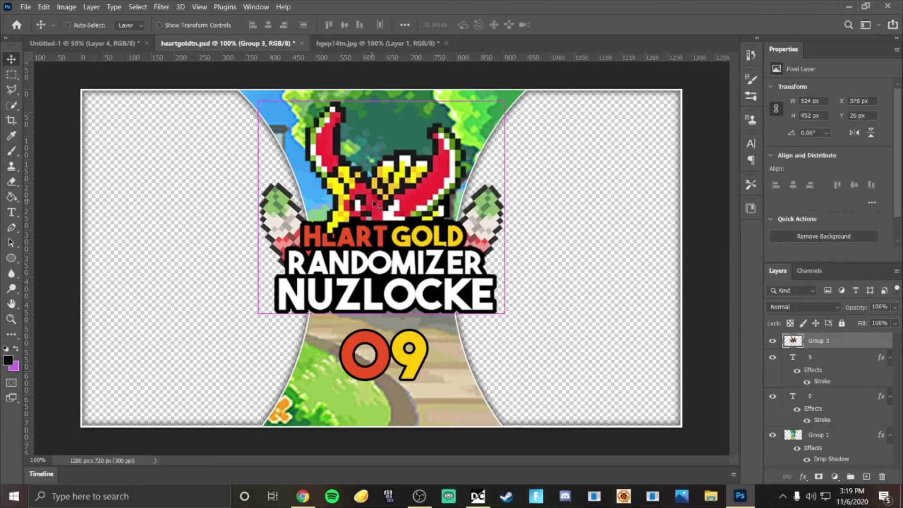
pyautogui.hotkey('ctrl', 'z')
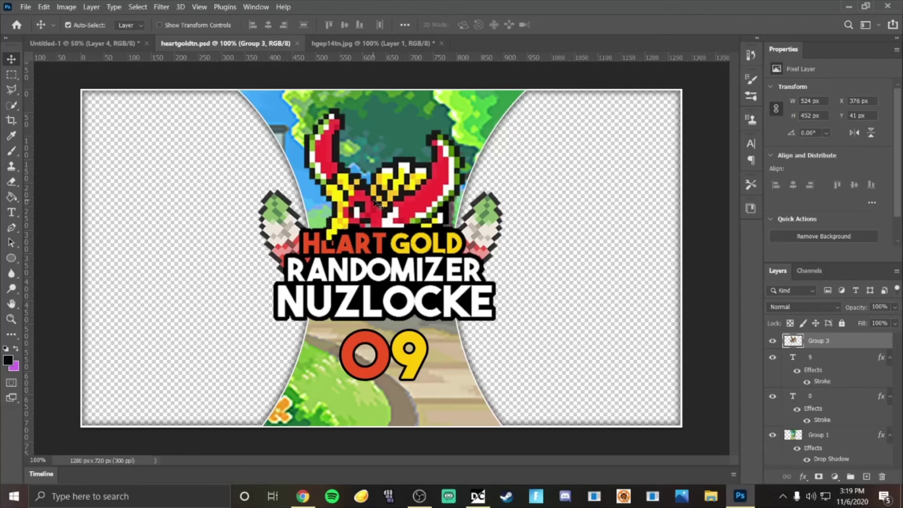
pyautogui.moveTo(374, 155); pyautogui.dragTo(430, 187)
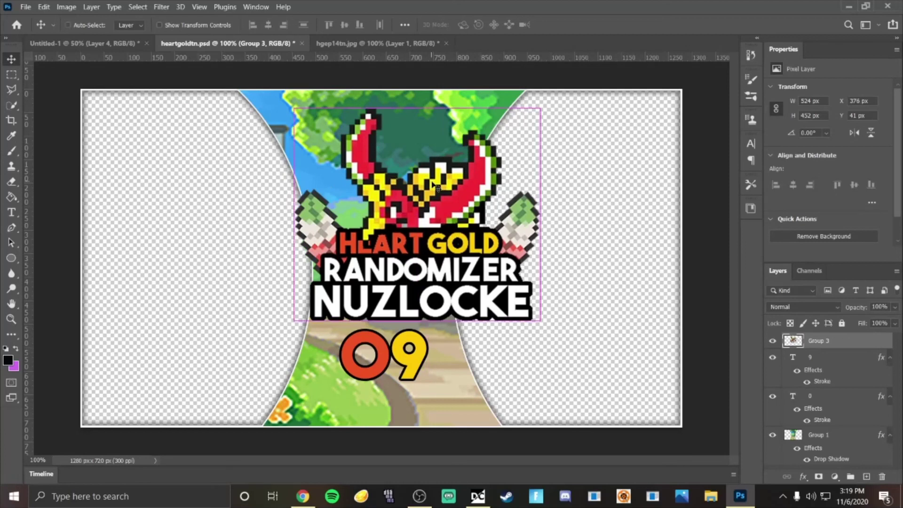
pyautogui.hotkey('ctrl', 'z')
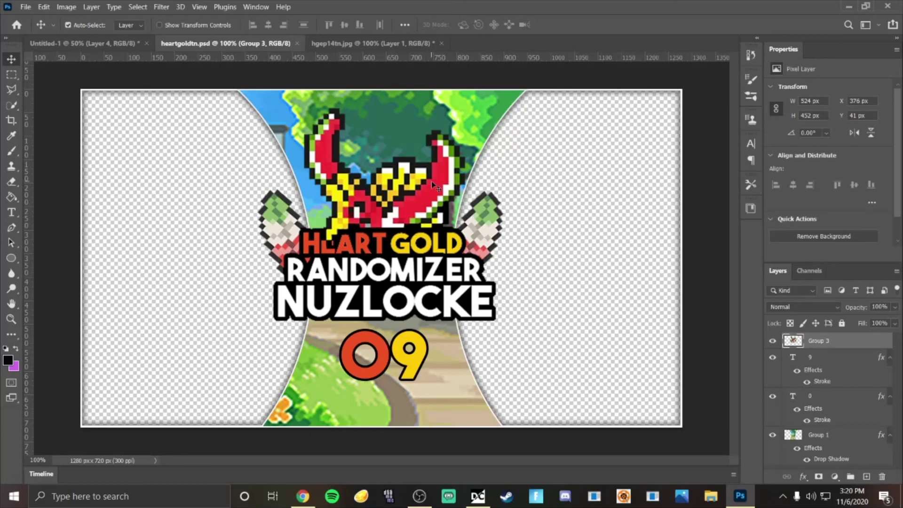
# Step: Close hgep14tn.jpg without saving and close heartgoldtn.psd to return to the Untitled-1 thumbnail
pyautogui.click(440, 45)
pyautogui.click(459, 194)
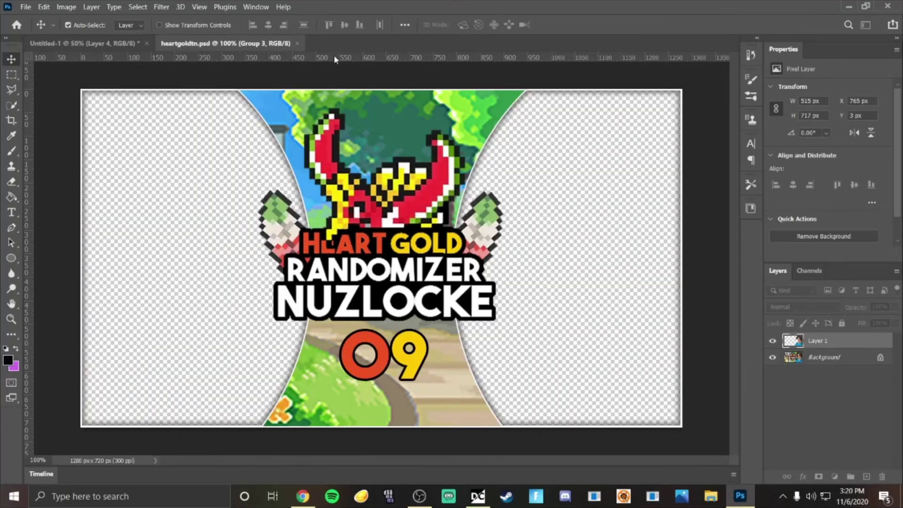
pyautogui.click(297, 43)
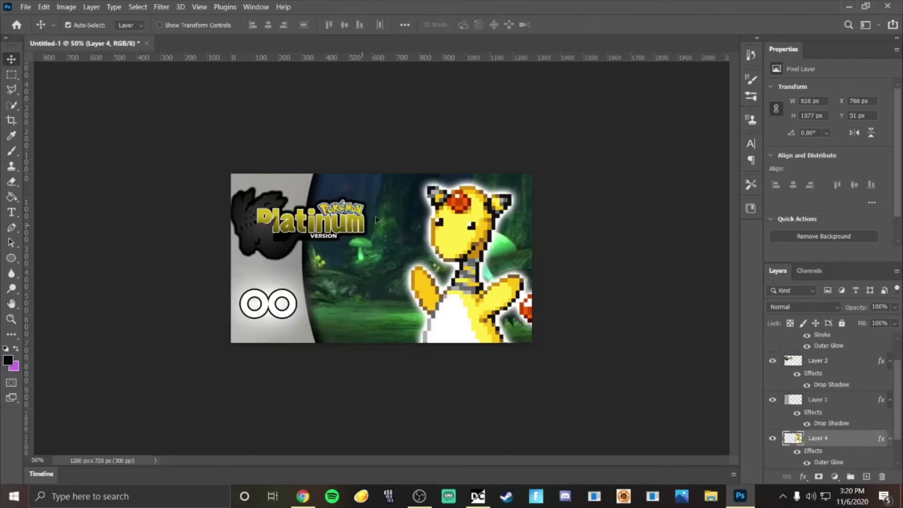